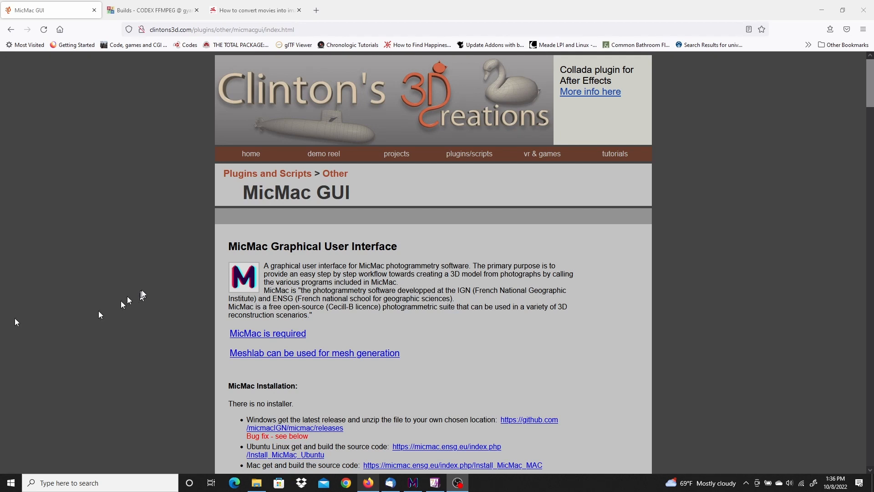
Step: Review the FFmpeg Install for Windows instructions on the MicMac GUI page
drag(865, 95, 872, 147)
drag(230, 222, 340, 222)
click(359, 223)
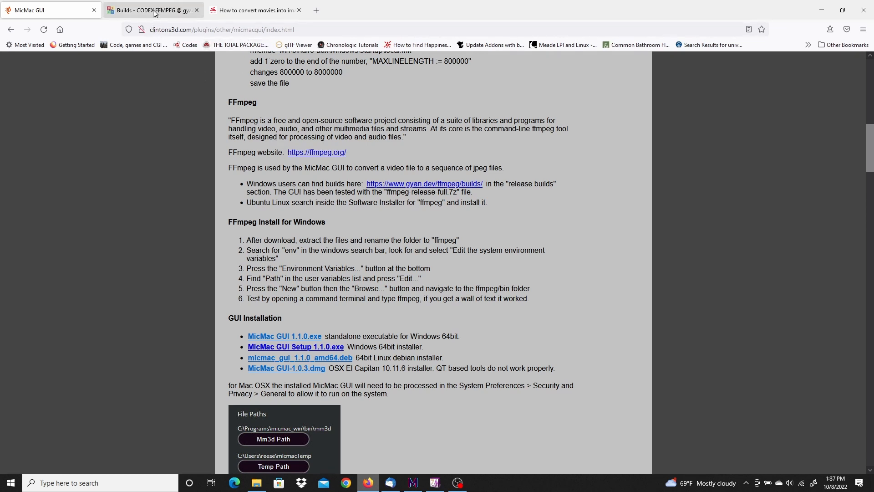
Step: Go from the FFmpeg website's download page to the gyan.dev Windows builds, and close the duplicate builds tab
click(326, 155)
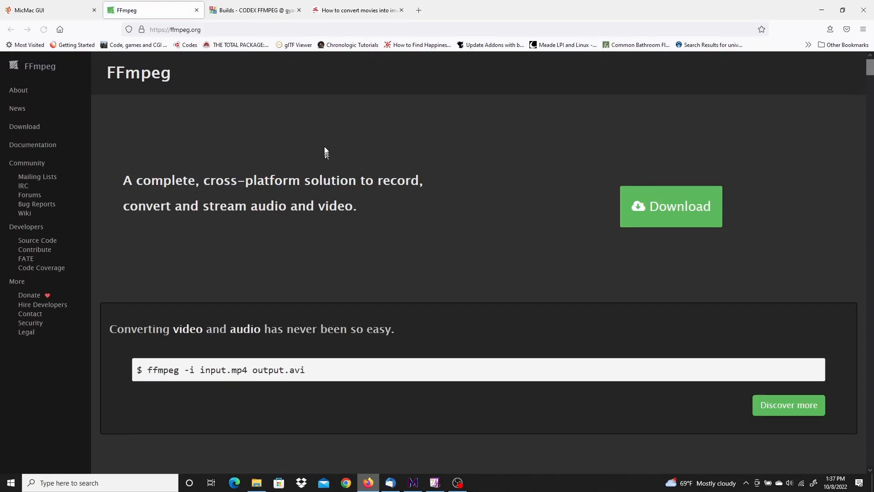
click(649, 214)
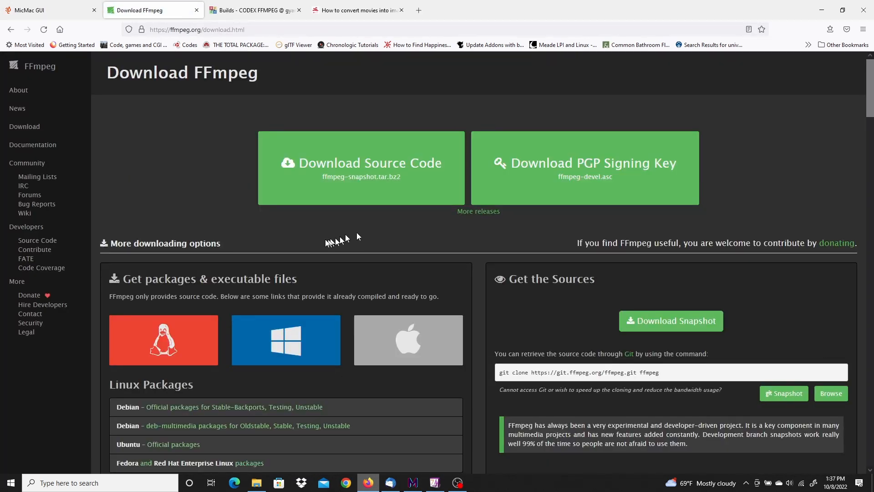
scroll(319, 236, down, 2)
click(292, 257)
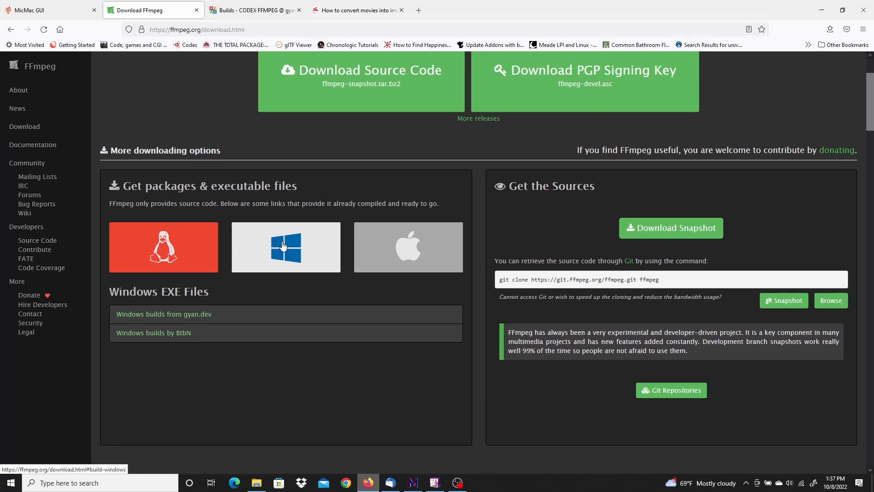
click(283, 256)
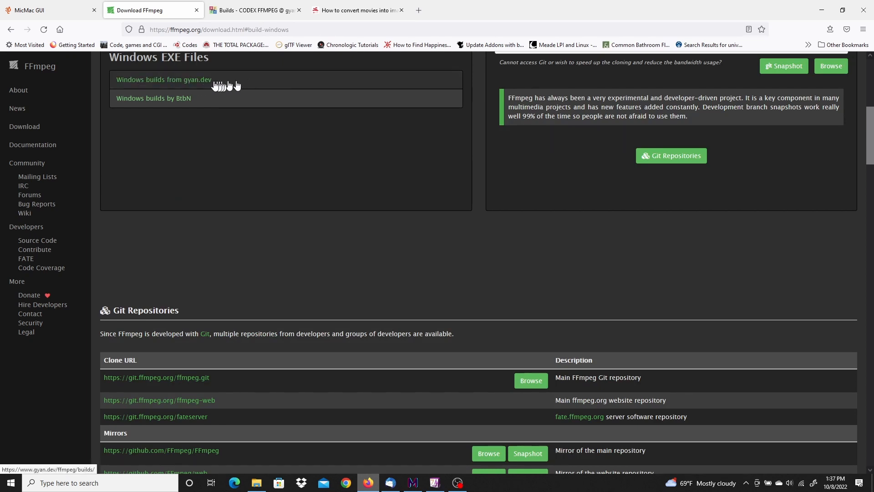
click(201, 81)
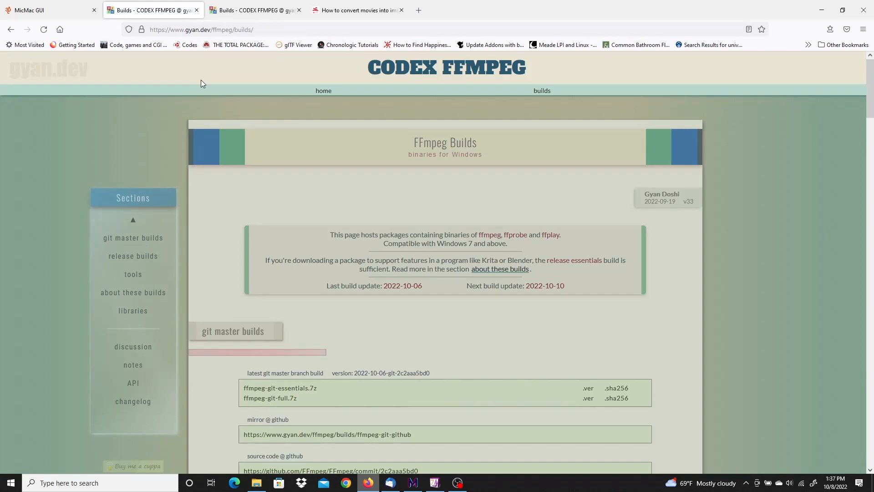
click(299, 10)
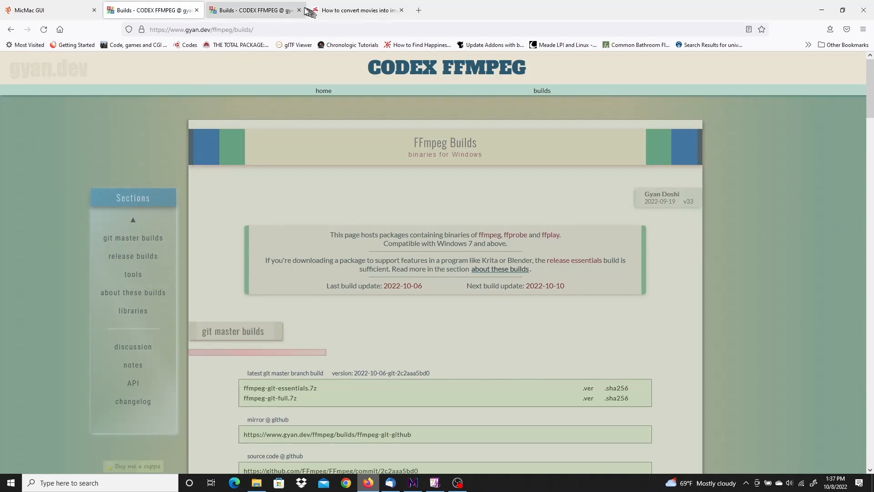
Step: Locate the release builds section containing ffmpeg-release-full.7z and highlight its heading
scroll(293, 320, down, 1)
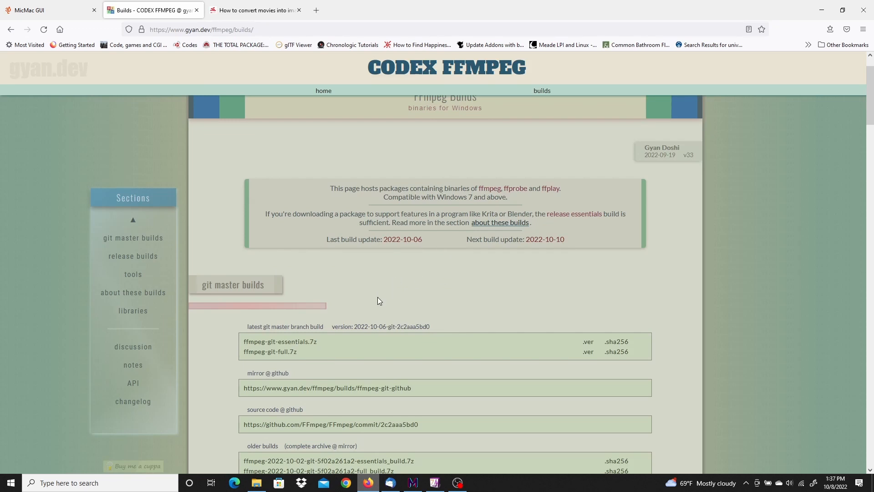
scroll(378, 300, down, 2)
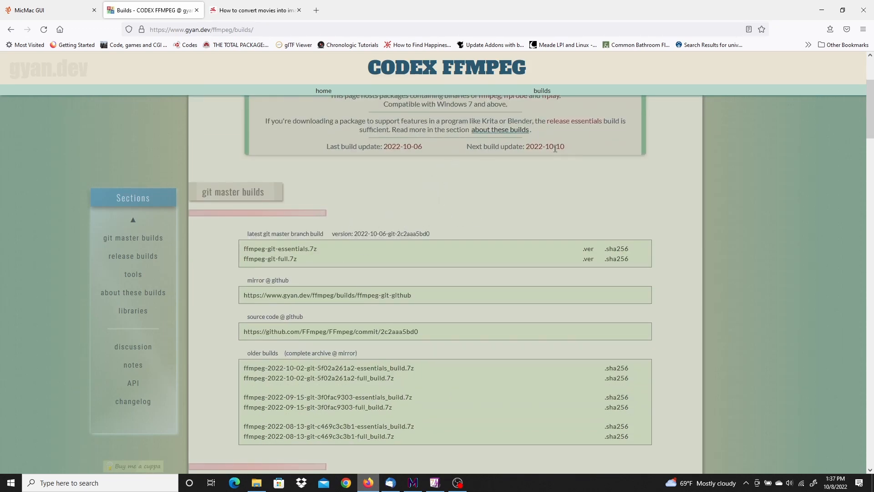
scroll(390, 217, down, 6)
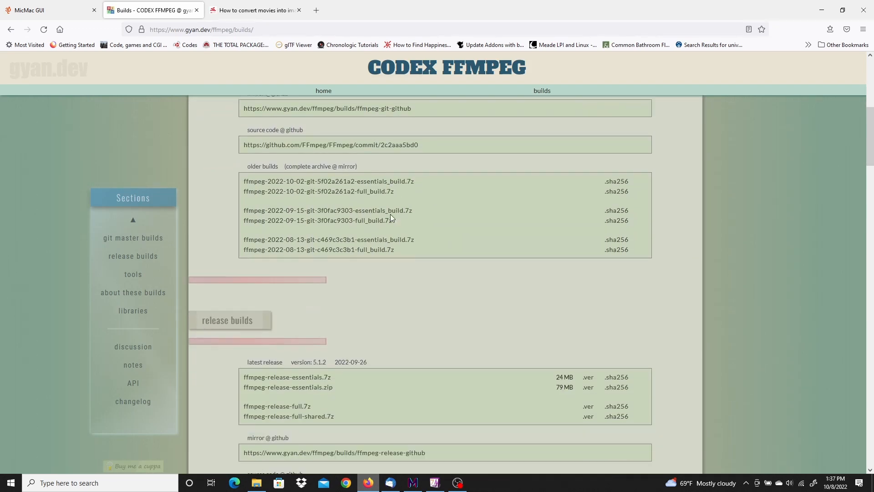
scroll(318, 226, down, 1)
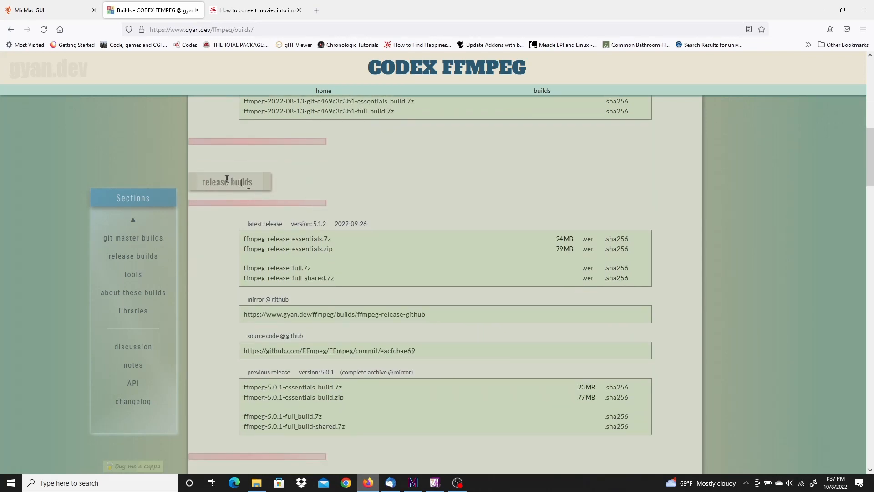
drag(210, 182, 253, 182)
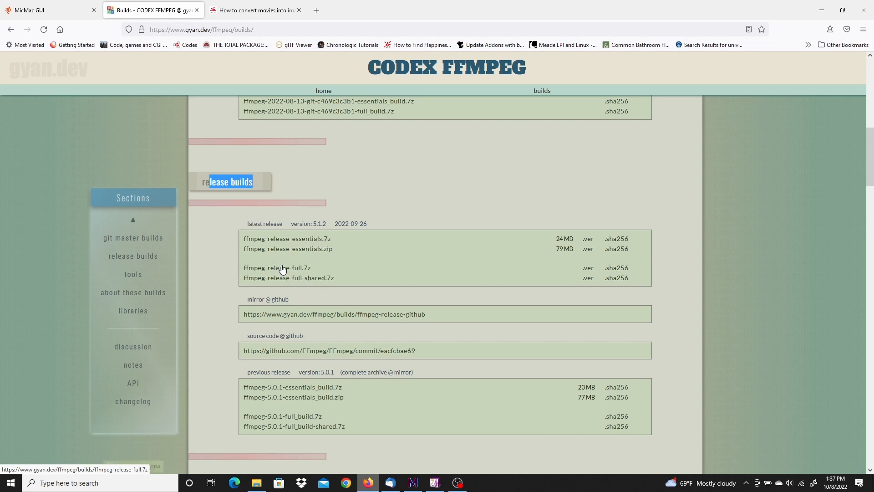
Step: Switch to the desktop's ffmpeg-5.1.1-full_build.7z archive in WinRAR and extract its folder to the default desktop destination
click(819, 10)
click(91, 108)
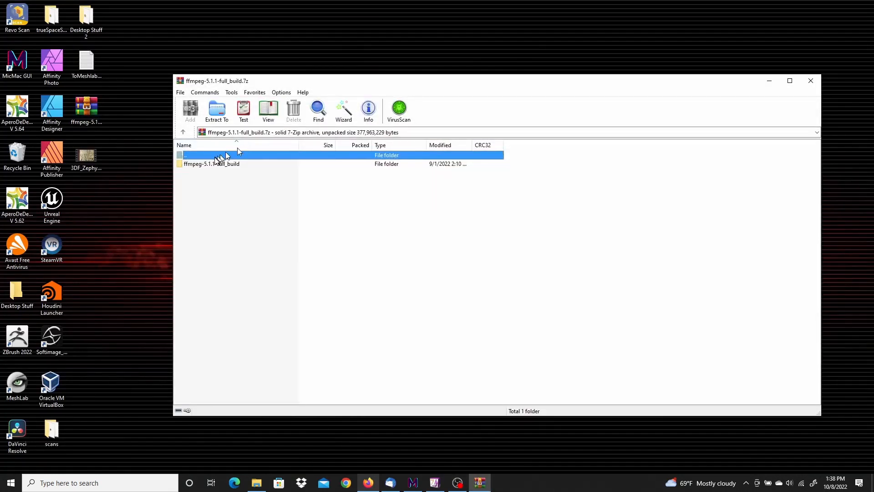
click(208, 165)
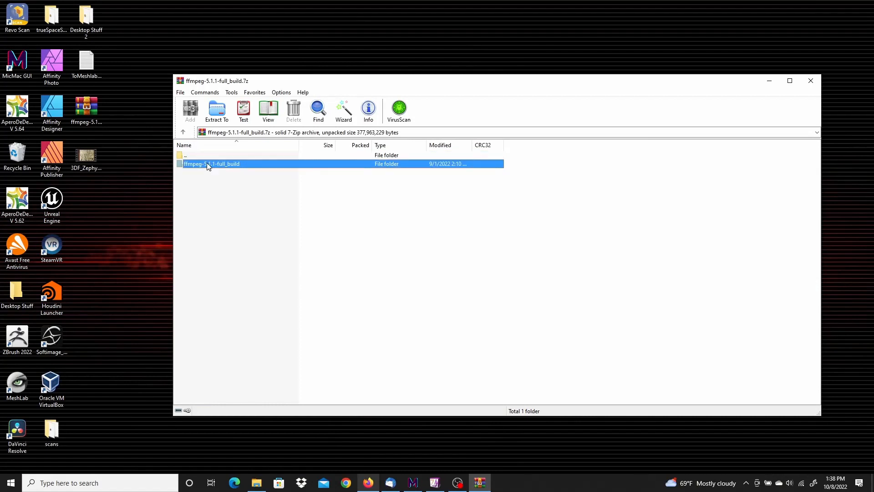
click(214, 114)
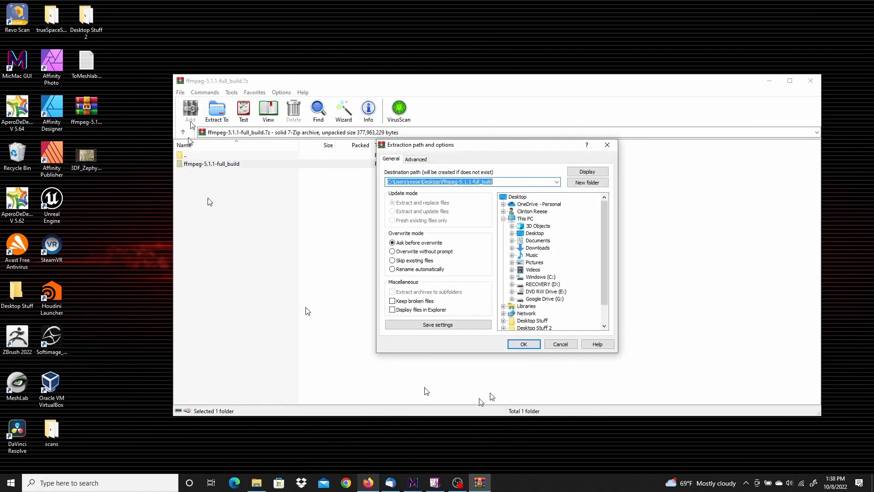
click(524, 345)
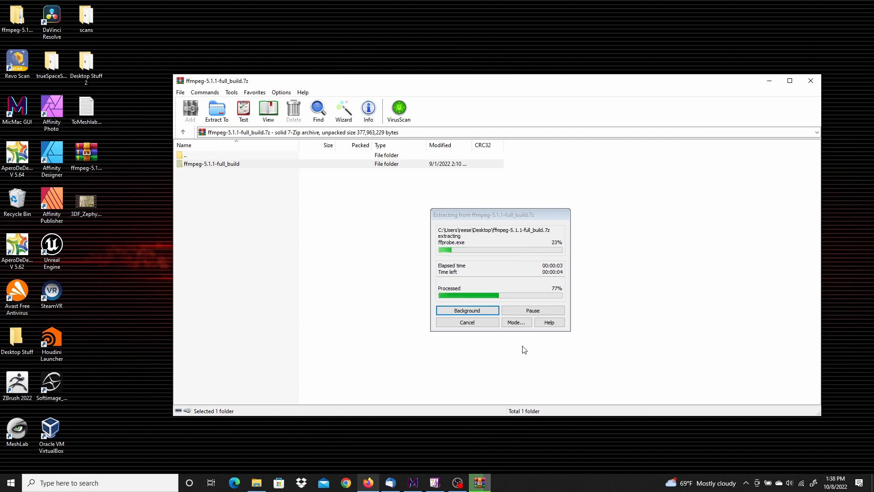
click(810, 80)
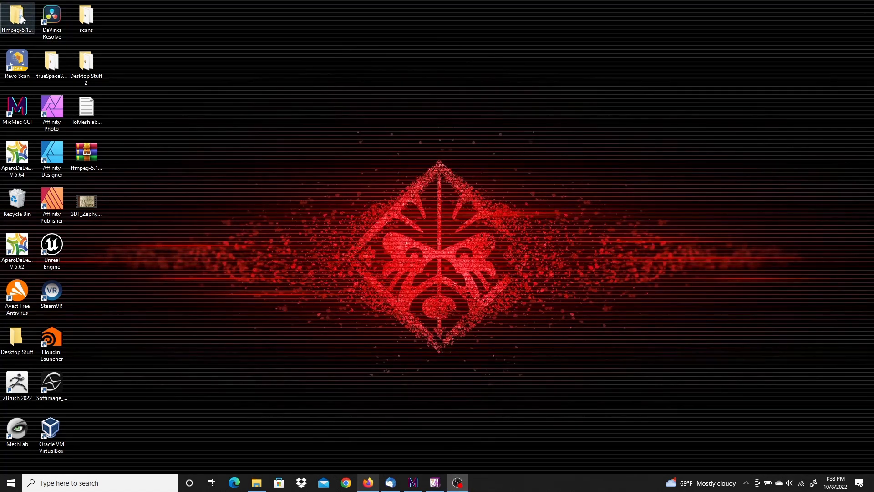
Step: Copy the inner ffmpeg-5.1.1-full_build folder from the extracted desktop folder into C:\Programs
double_click(20, 19)
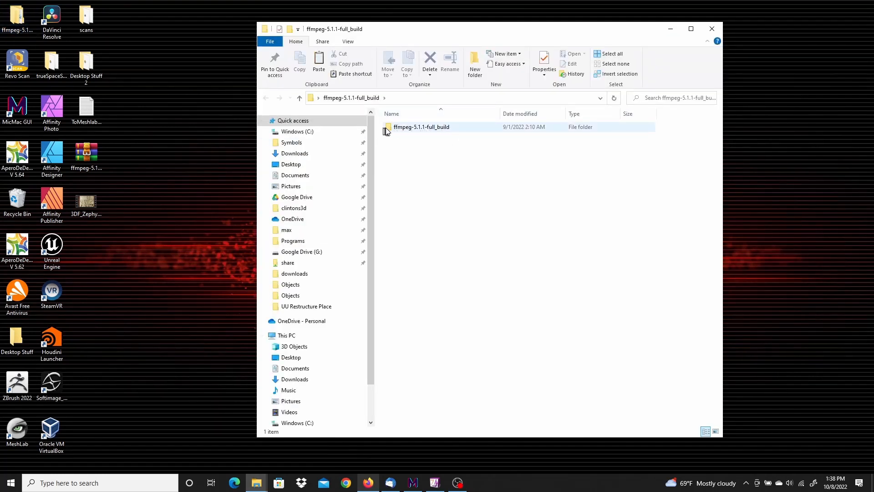
double_click(409, 127)
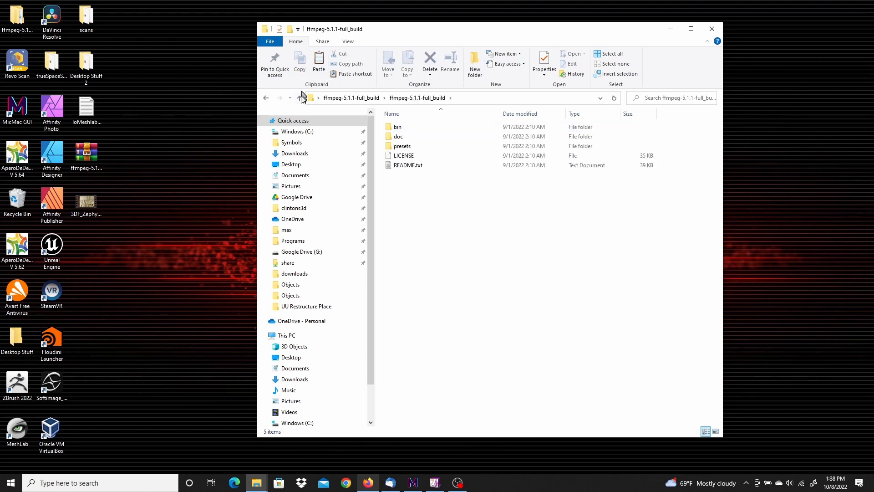
click(300, 98)
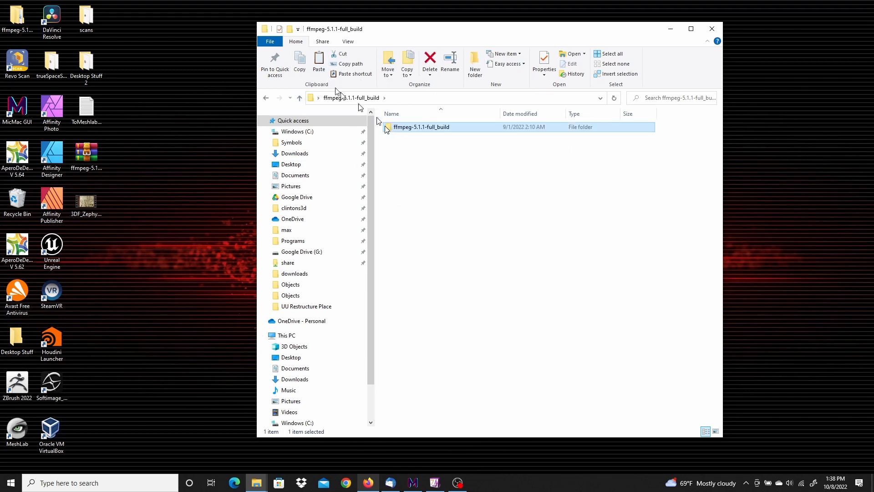
click(299, 66)
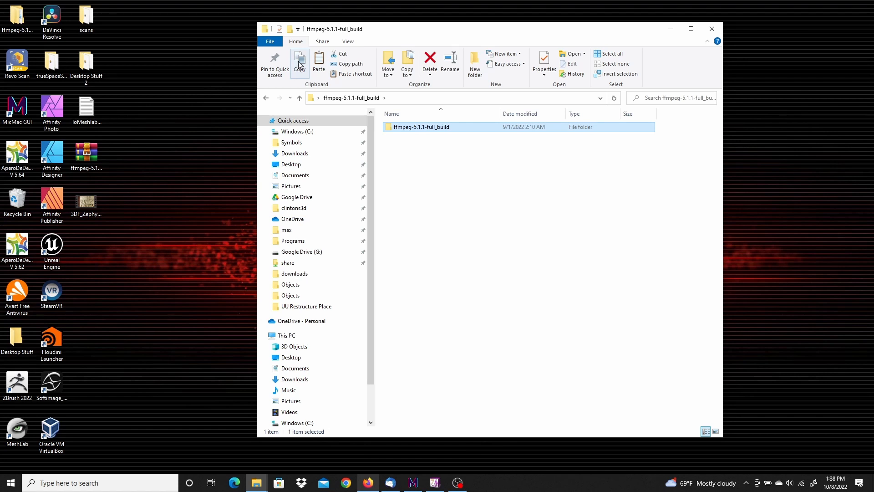
click(304, 133)
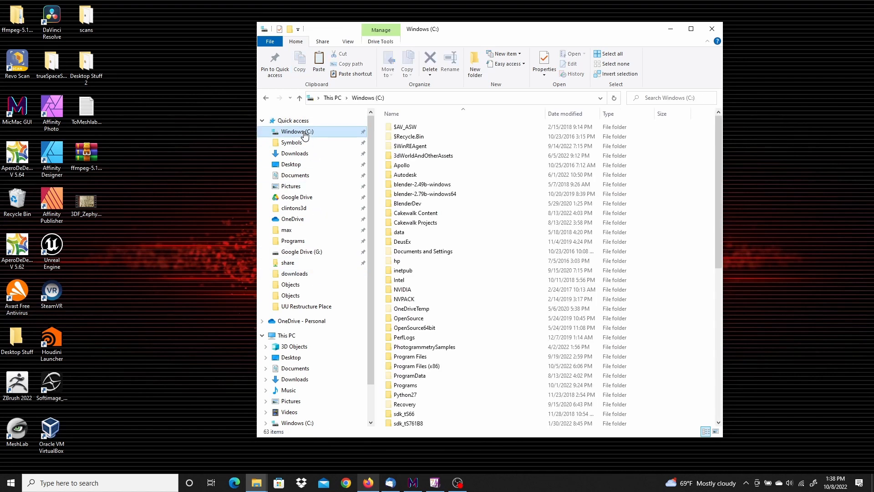
scroll(478, 273, down, 3)
double_click(408, 335)
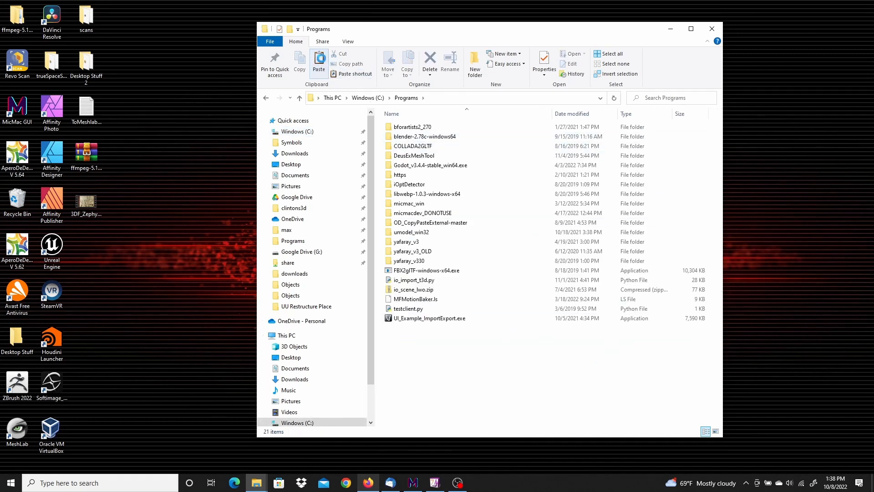
click(319, 64)
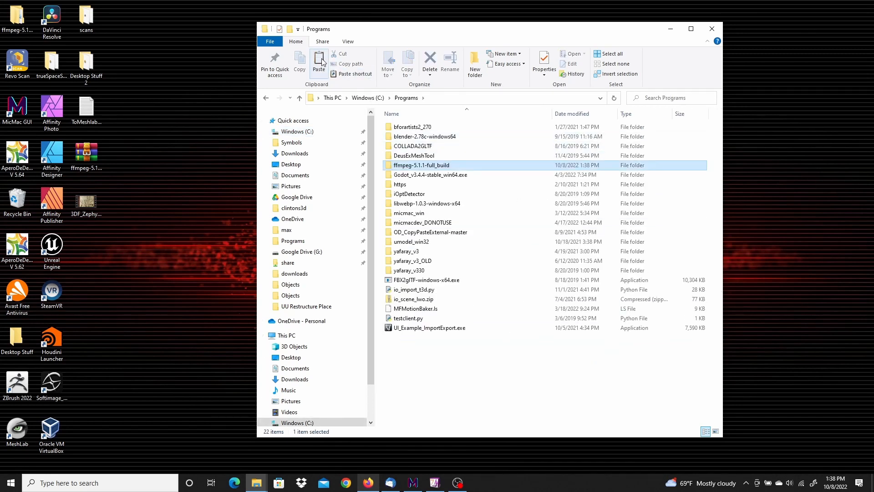
Step: Rename the copied ffmpeg-5.1.1-full_build folder in C:\Programs to ffmpeg
click(432, 166)
key(Right)
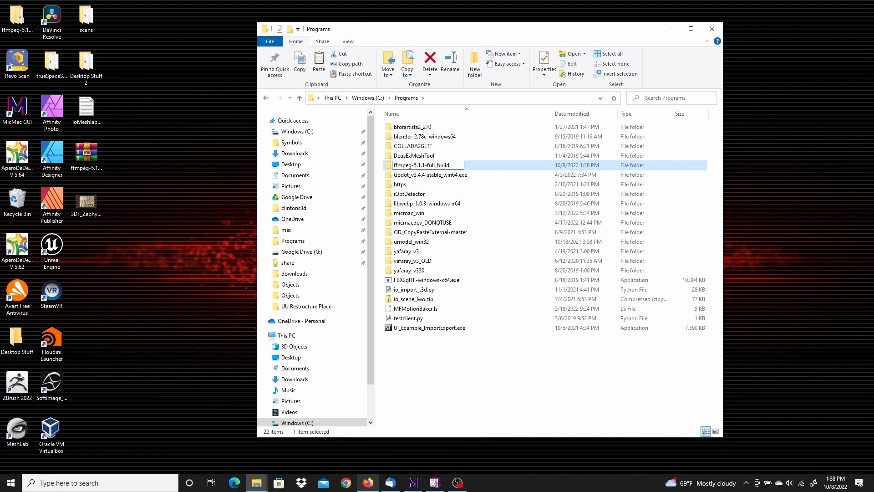
key(BackSpace)
key(BackSpace)
key(BackSpace)
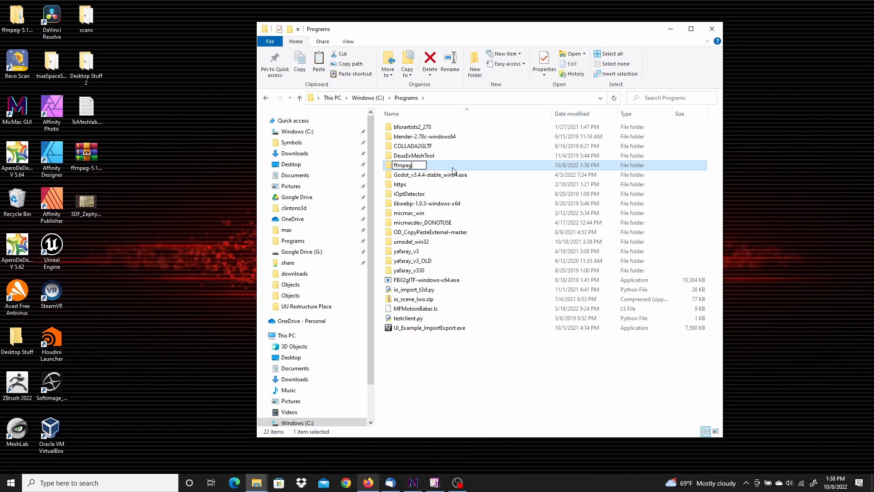
key(Return)
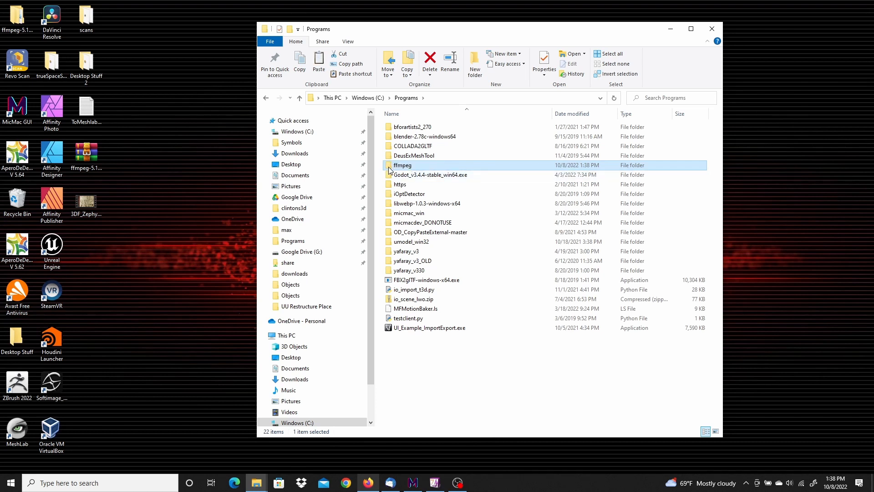
Step: Search Windows for "env" and open the Environment Variables dialog through the system environment variables result
click(61, 482)
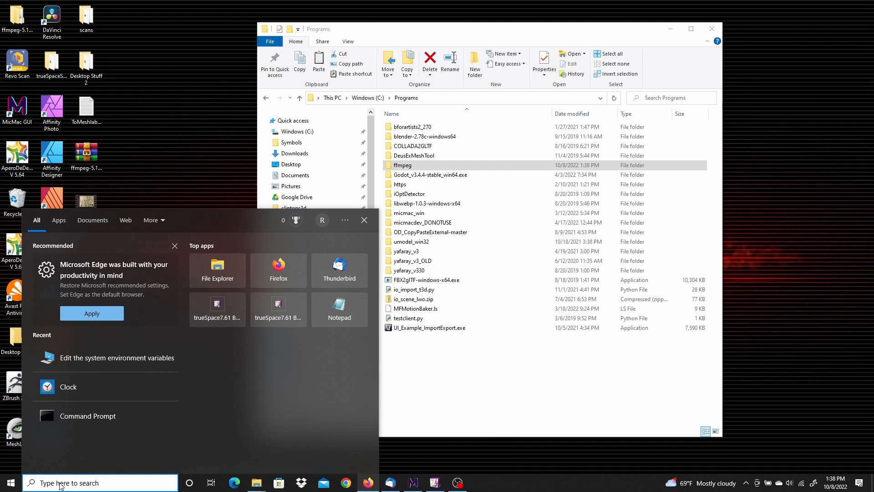
text(env)
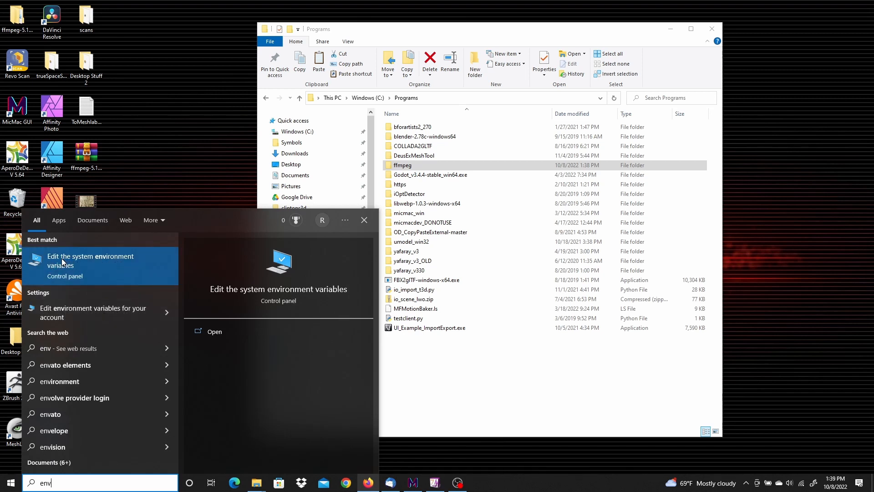
click(75, 262)
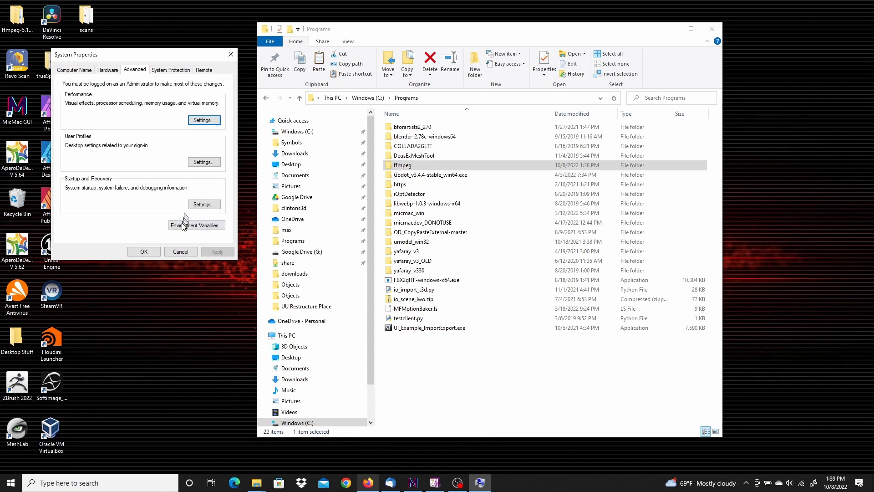
click(195, 226)
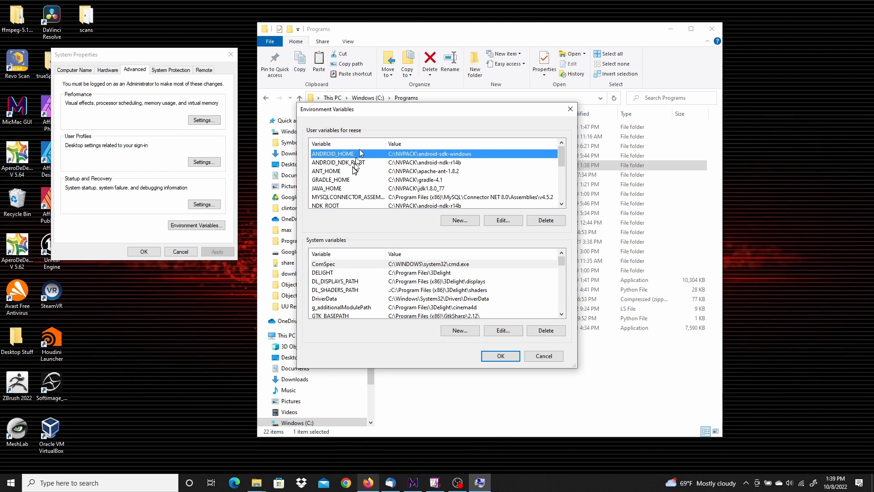
Step: Open the user Path variable for editing and start a new entry by browsing for its folder
scroll(353, 163, down, 3)
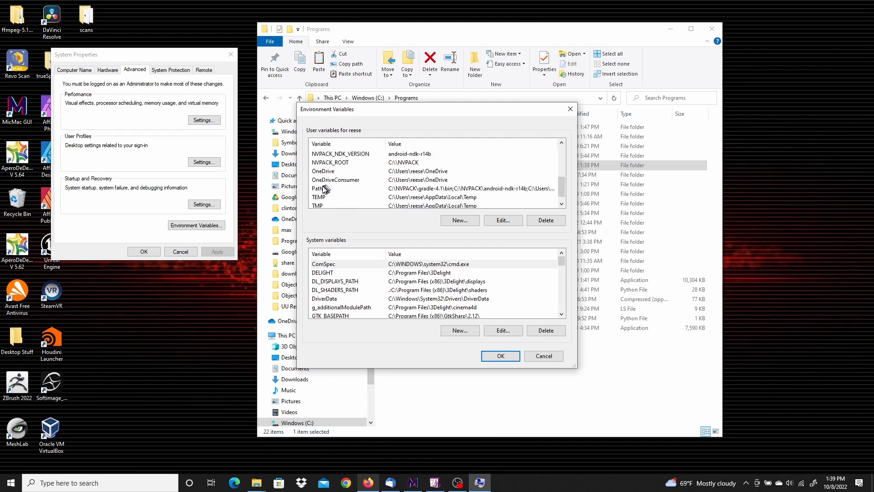
click(327, 188)
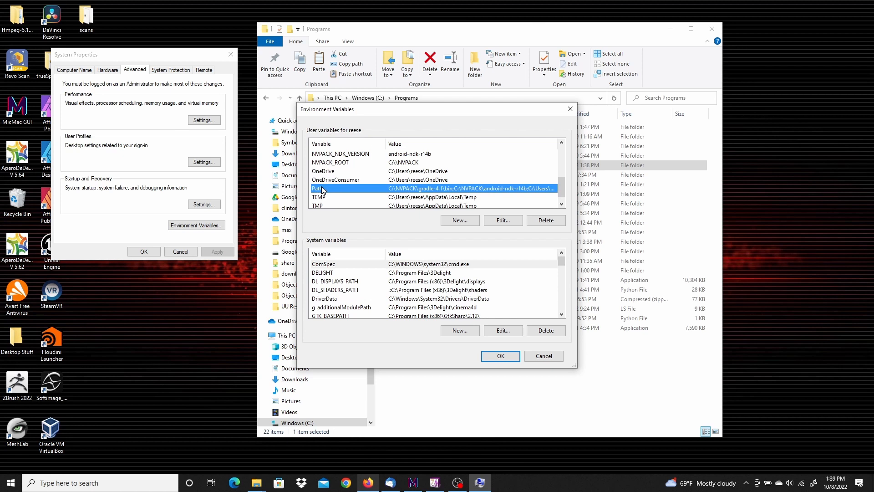
click(503, 220)
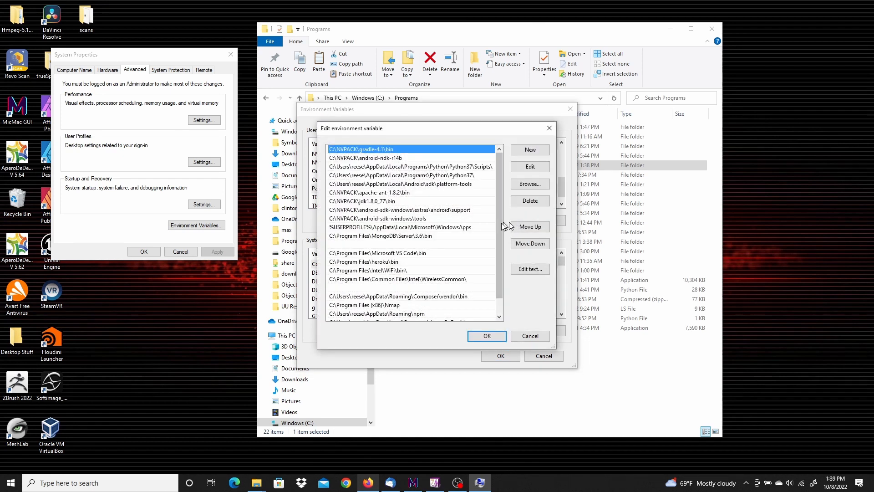
click(528, 150)
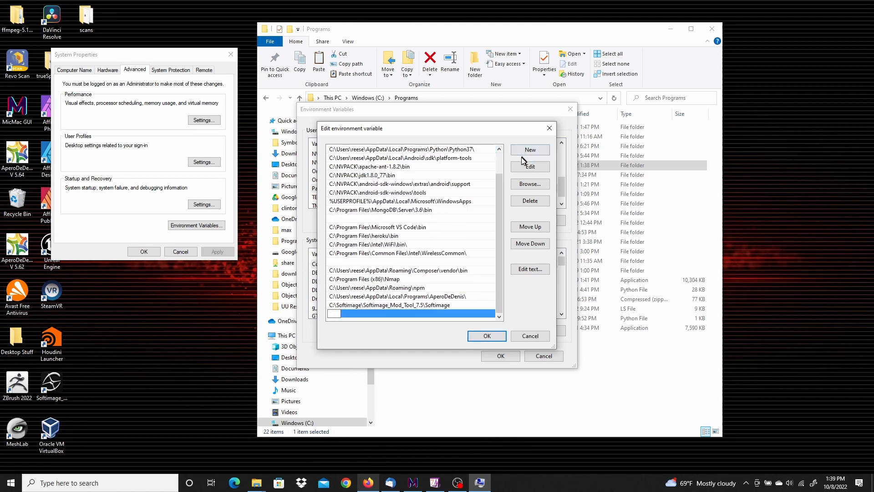
click(526, 187)
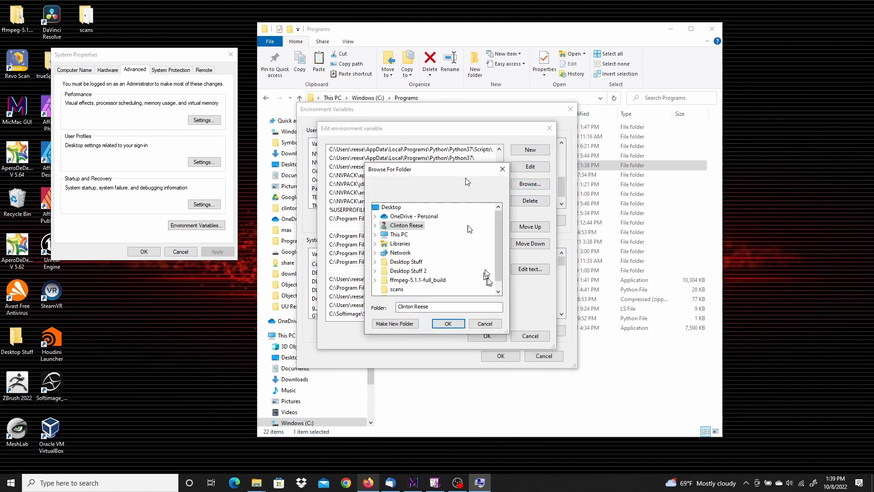
Step: Browse the folder tree through This PC and Windows (C:) to Programs and expand the ffmpeg folder
click(376, 234)
click(383, 280)
scroll(432, 264, down, 7)
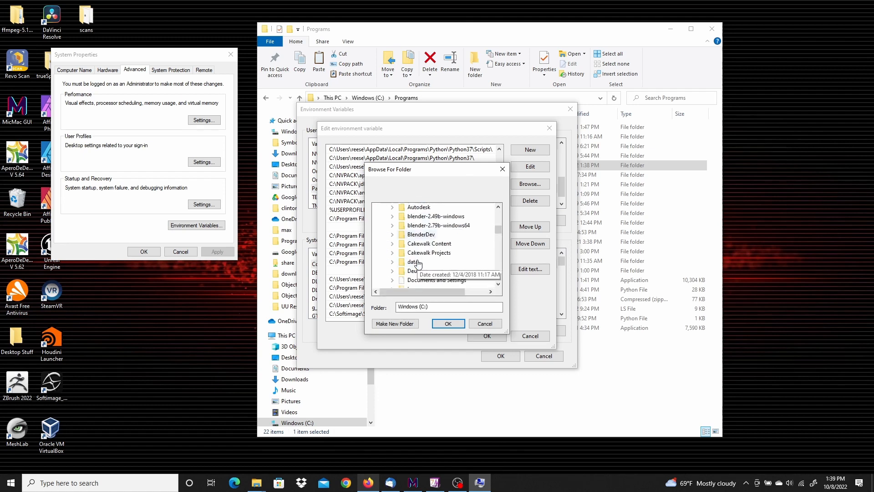
scroll(440, 257, up, 2)
scroll(443, 268, down, 5)
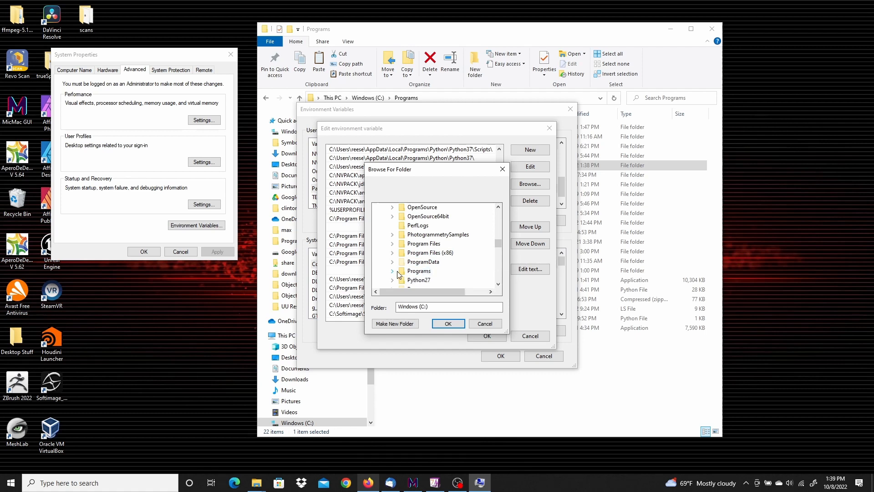
click(392, 270)
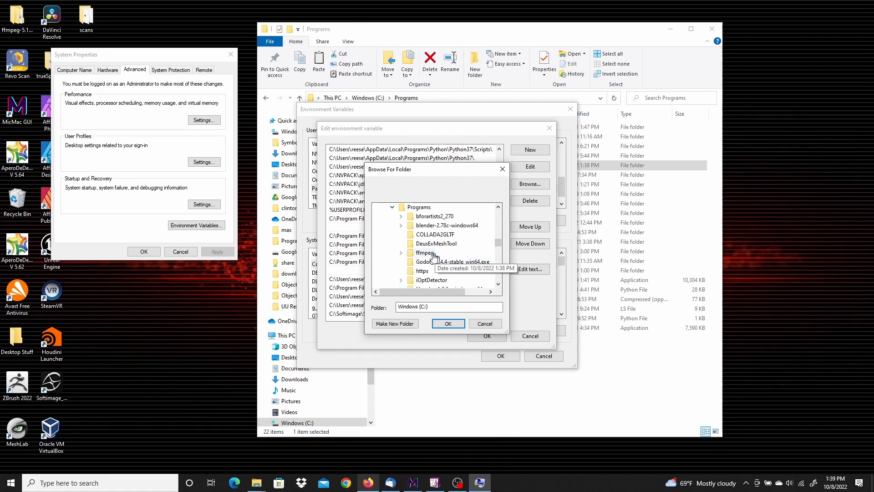
double_click(425, 254)
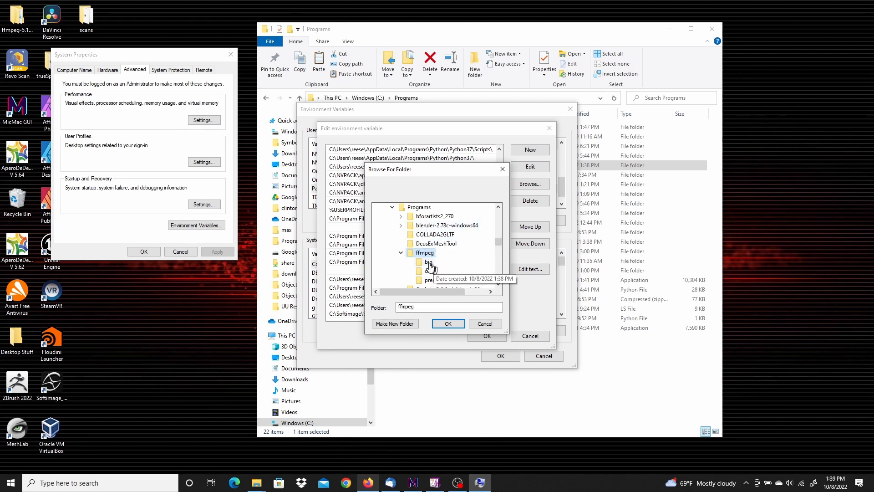
Step: Switch to Firefox and check the MicMac GUI page's FFmpeg install instructions for which folder to add to Path
click(367, 483)
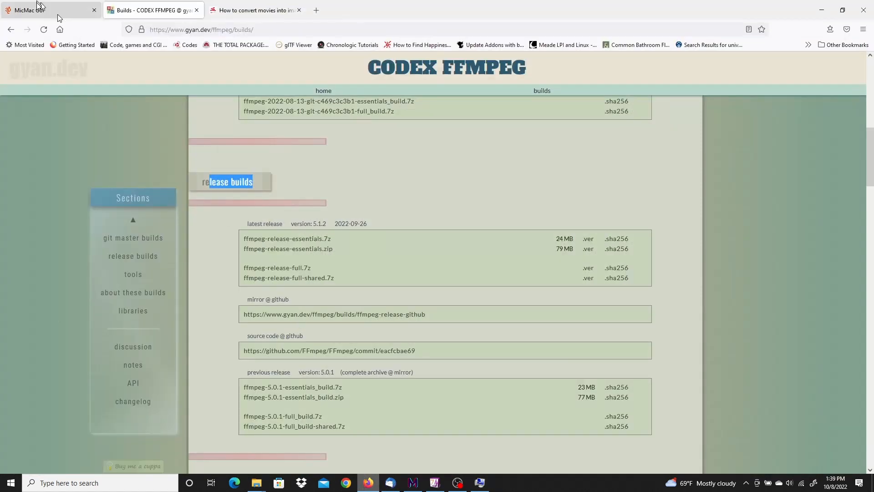
click(38, 14)
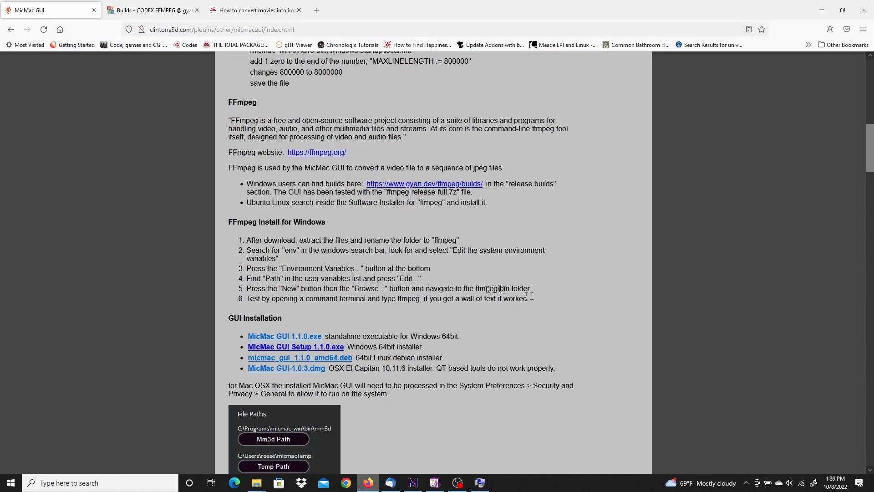
drag(511, 290, 488, 290)
Step: Return to the folder selection, choose ffmpeg's bin folder as the new Path entry, and save the environment variable changes
click(480, 483)
click(428, 262)
click(448, 323)
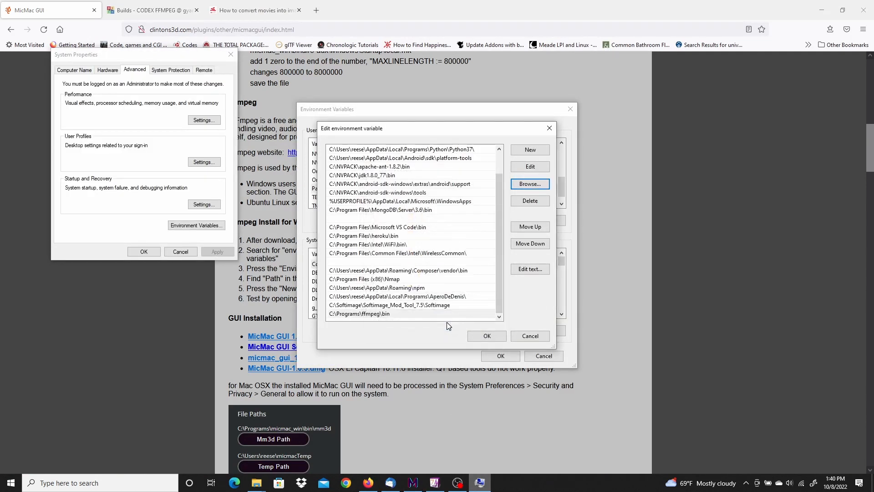
click(399, 314)
click(486, 336)
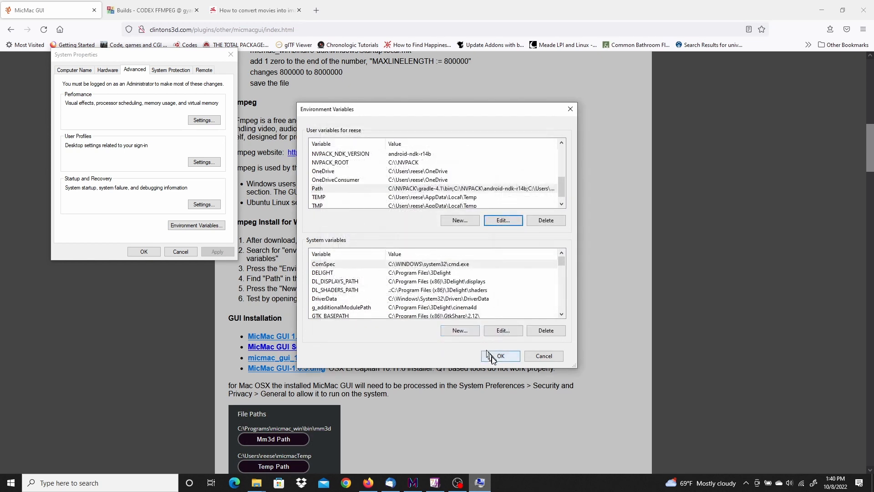
click(488, 355)
click(144, 251)
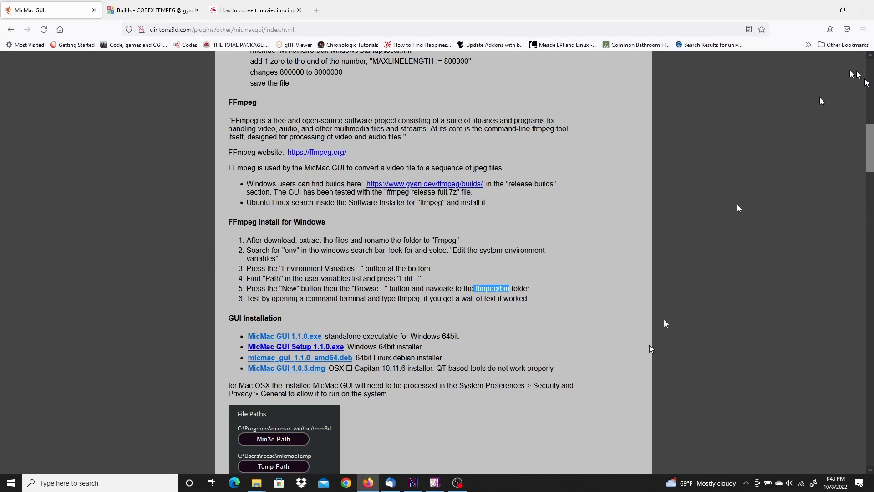
Step: Switch to MicMac GUI and set its Ffmpeg path to C:\Programs\ffmpeg\bin\ffmpeg.exe
click(415, 487)
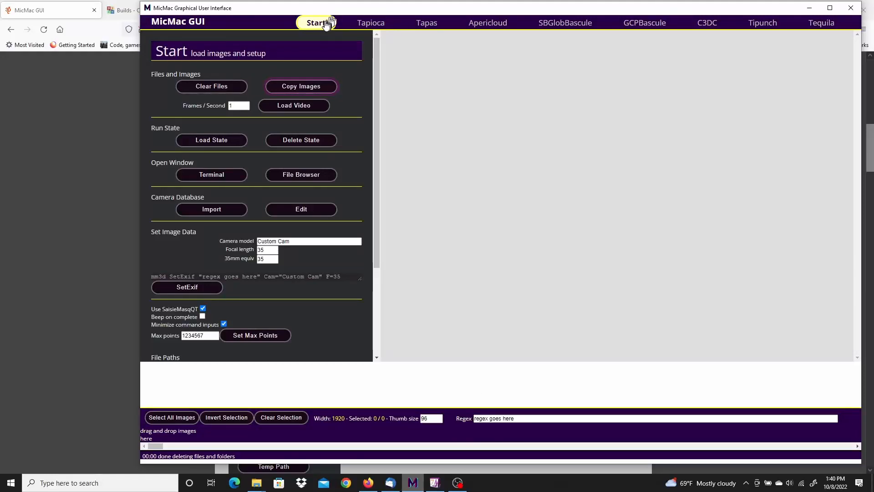
click(302, 87)
scroll(245, 205, down, 3)
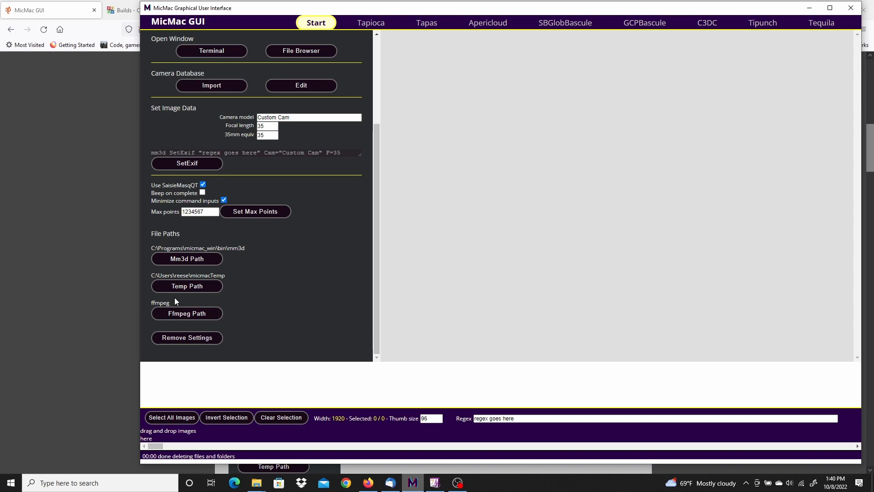
click(192, 314)
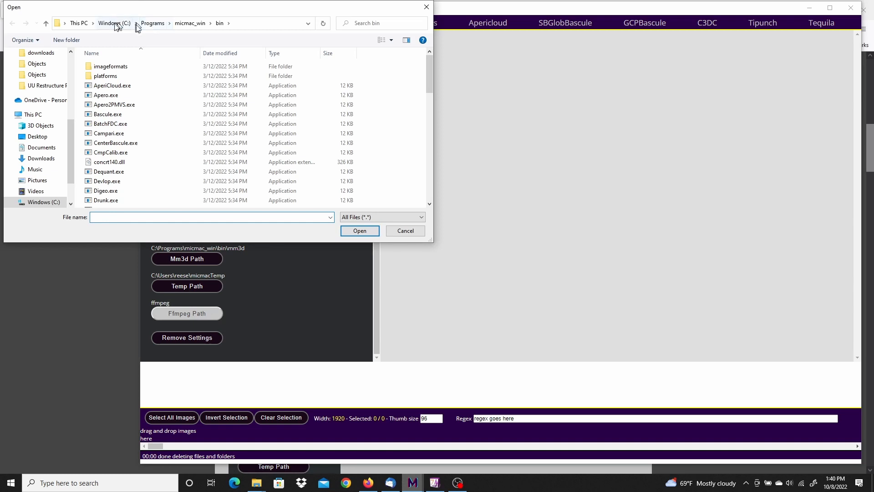
click(152, 23)
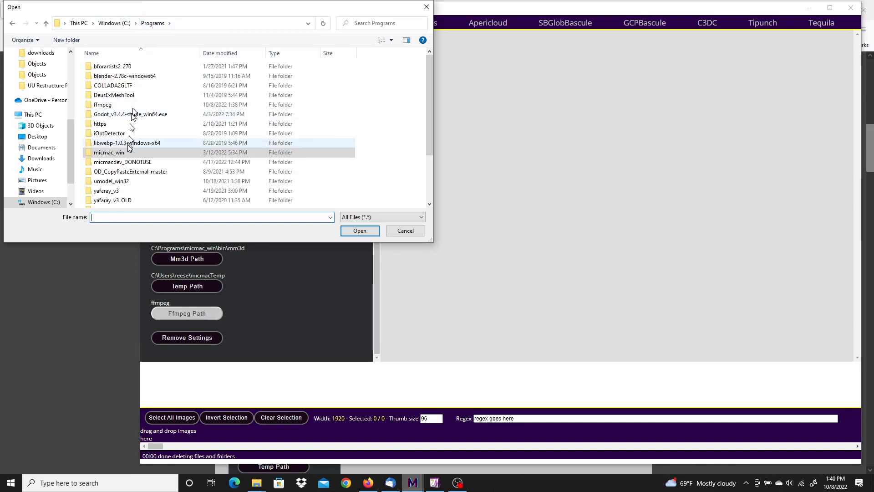
double_click(102, 105)
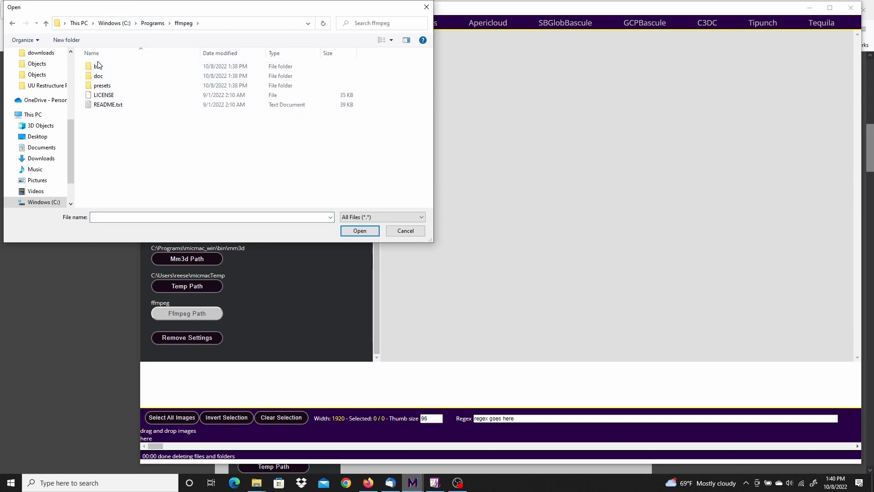
double_click(98, 67)
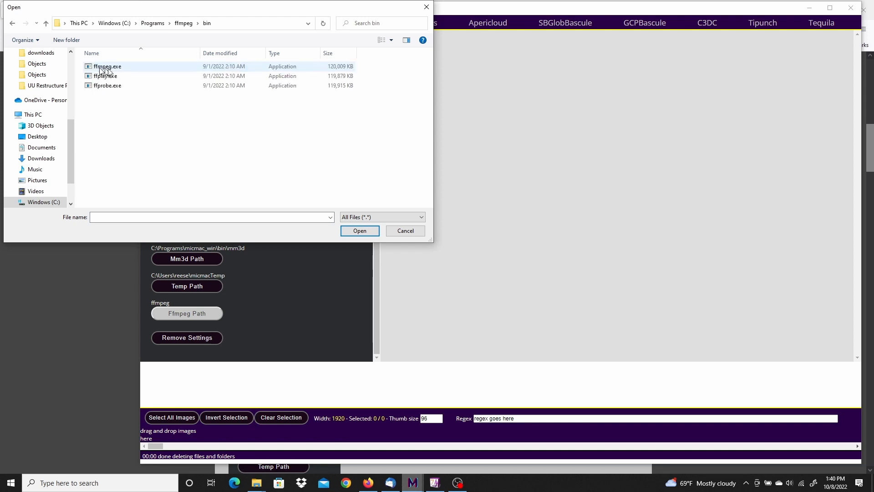
click(109, 69)
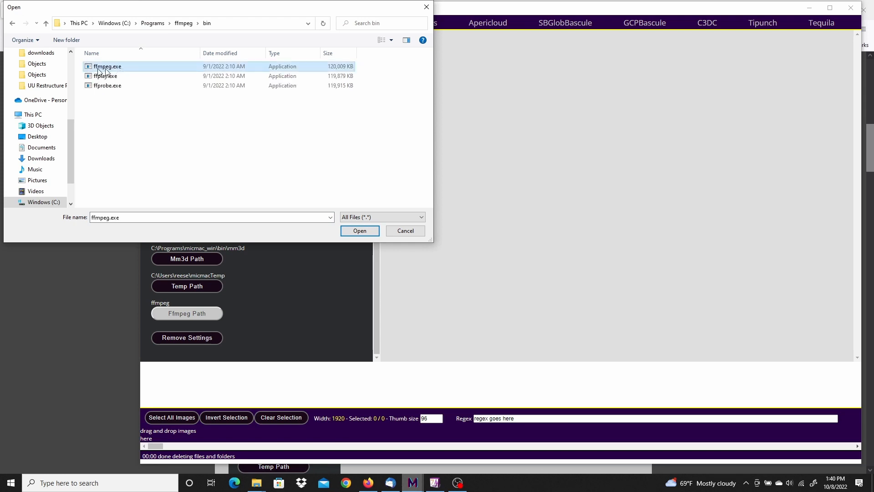
click(360, 230)
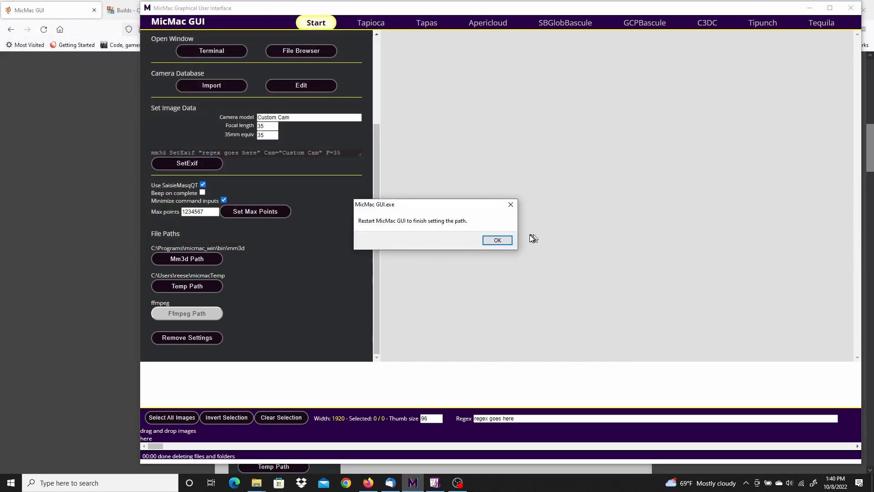
click(496, 241)
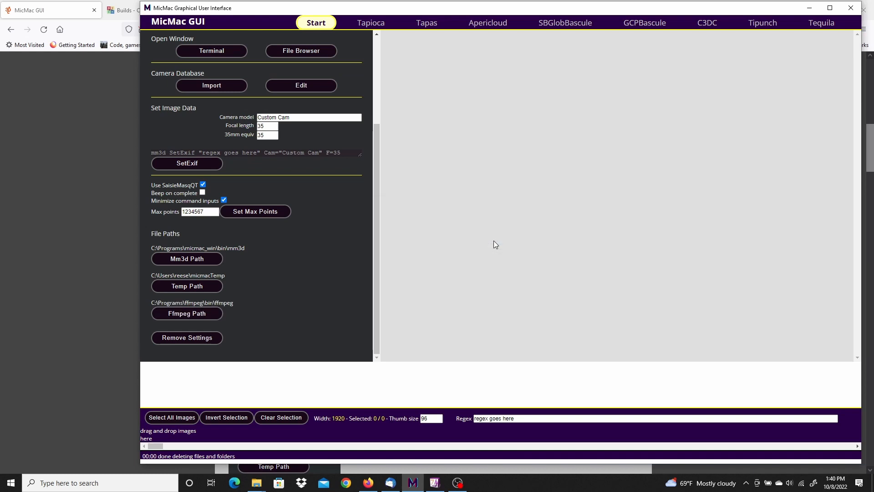
Step: Close MicMac GUI and relaunch it from the desktop to apply the new path
click(852, 11)
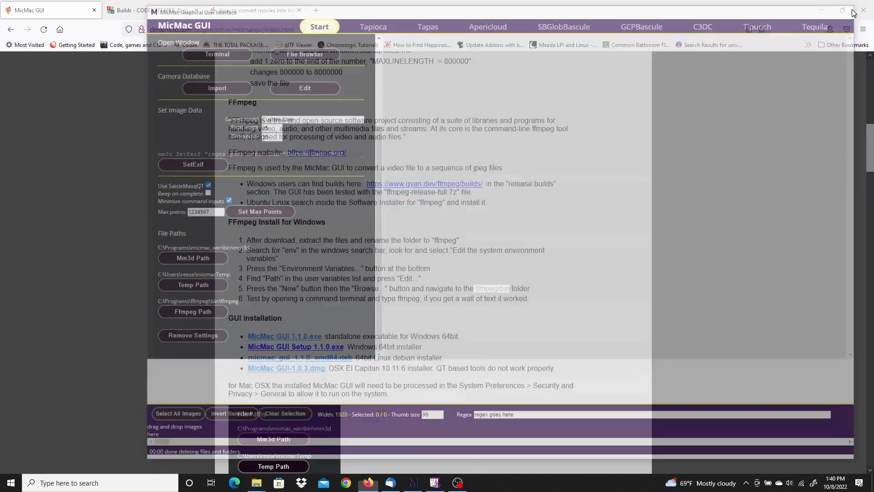
click(822, 13)
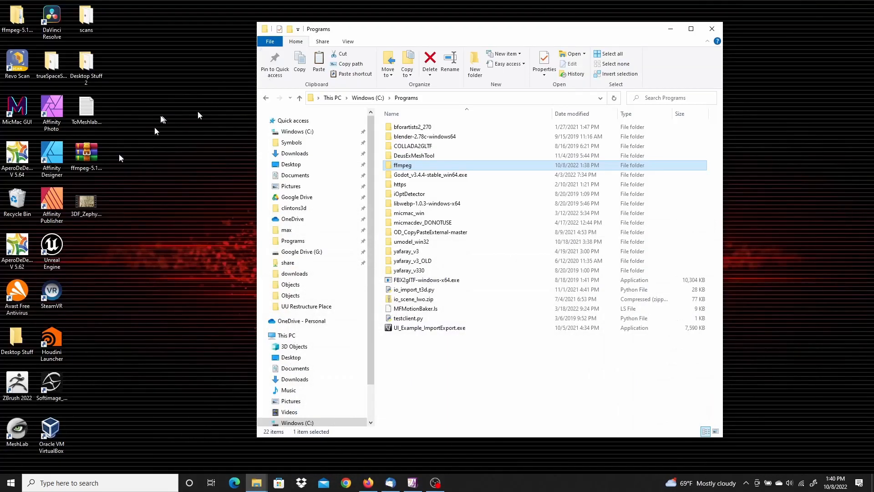
click(21, 107)
double_click(21, 107)
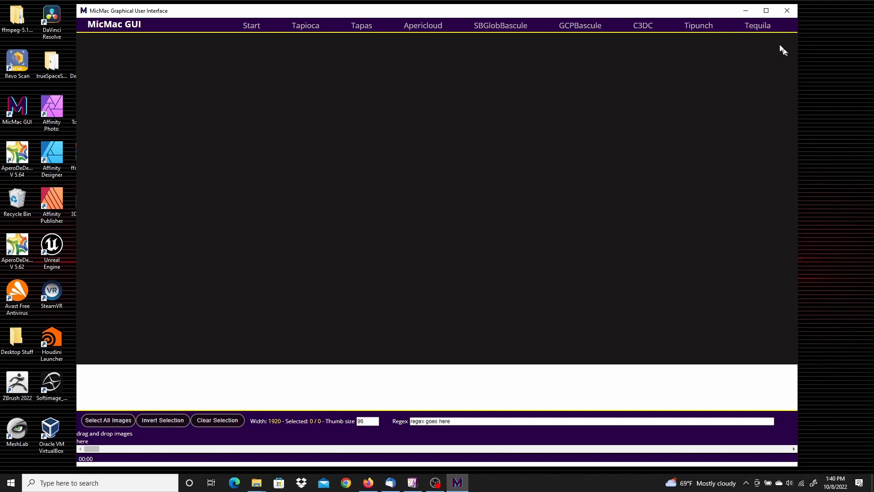
click(370, 482)
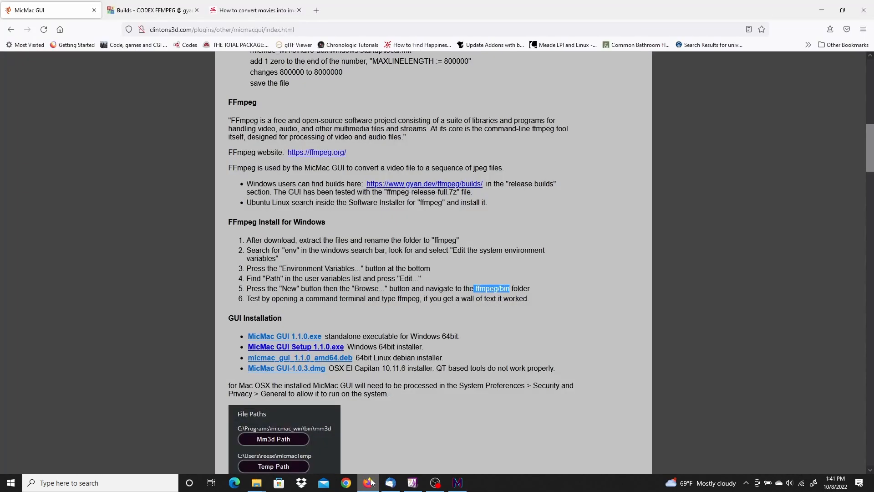
click(266, 11)
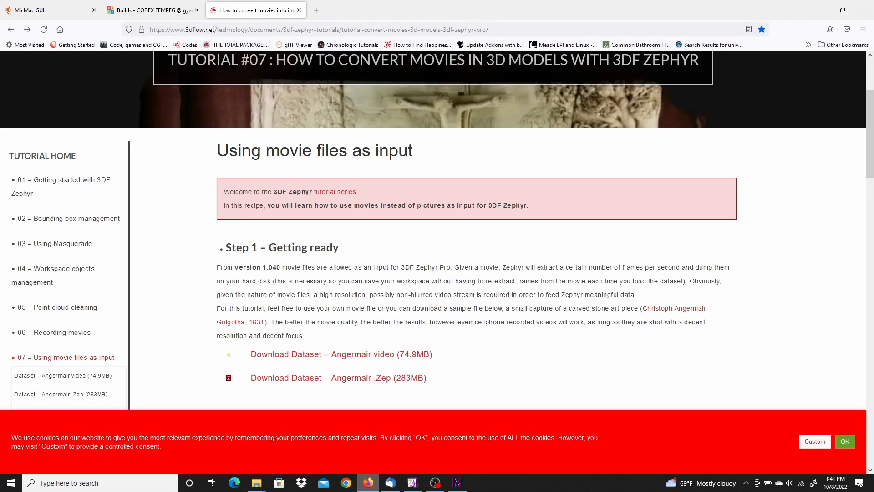
double_click(190, 30)
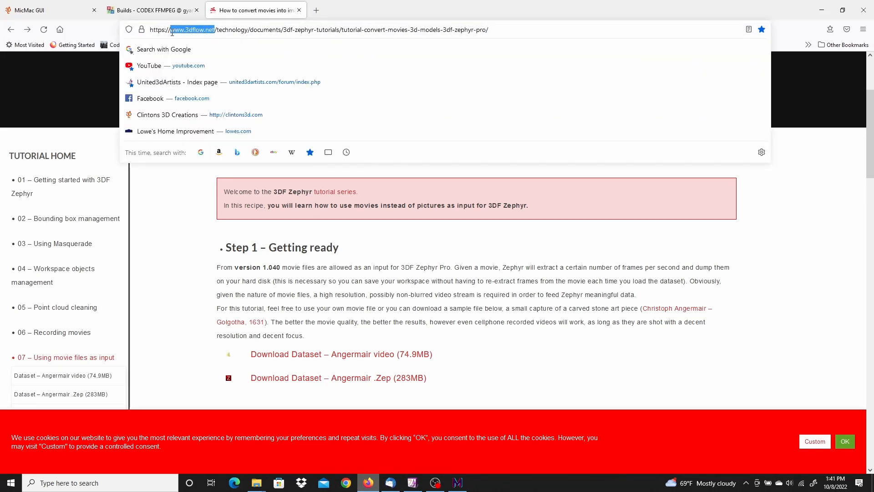
click(841, 268)
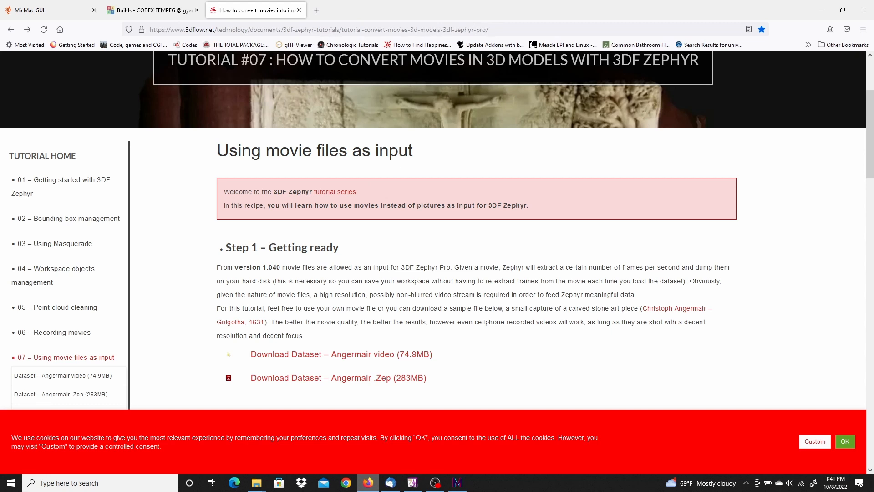
click(140, 29)
click(773, 264)
click(822, 11)
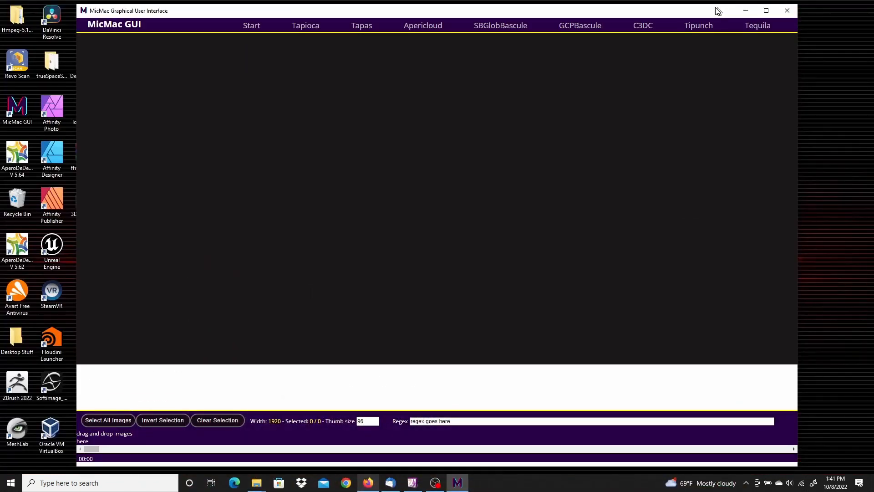
Step: Move the MicMac GUI window aside and copy the 3DF_Zephyr_Tutorial_Angermair.mp4 file on the desktop
drag(718, 10, 762, 12)
click(91, 204)
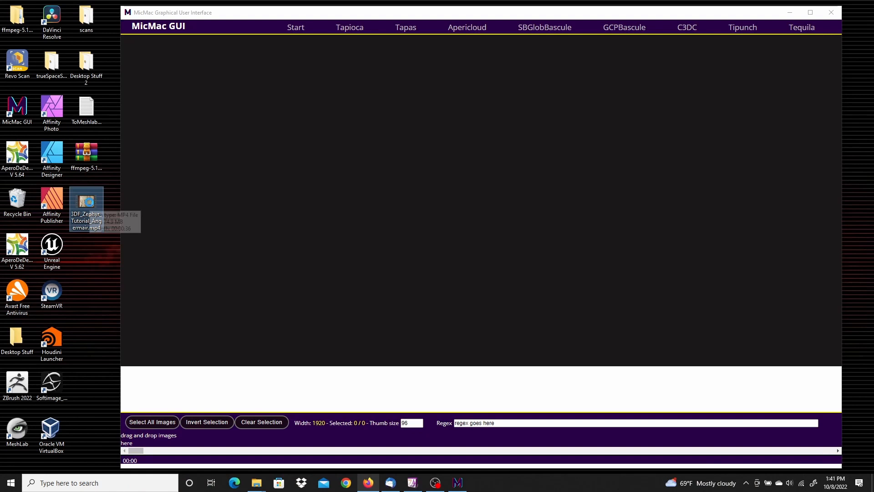
right_click(94, 207)
click(28, 382)
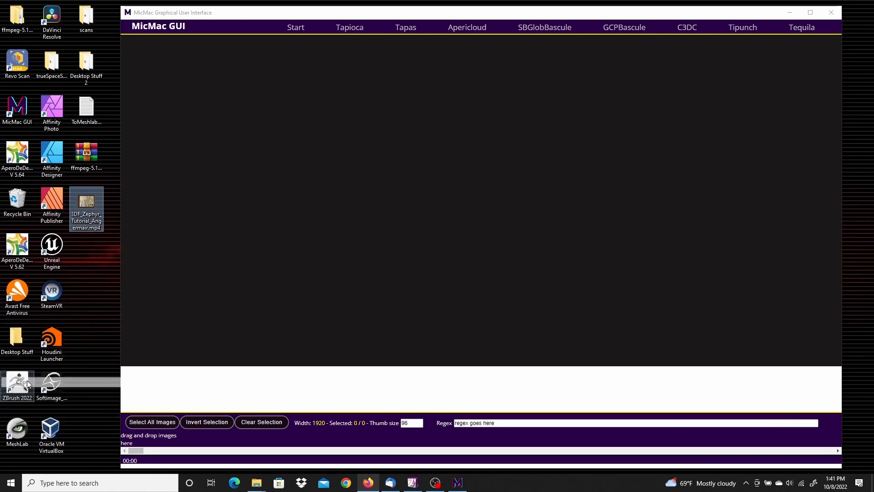
Step: Paste the copied Angermair video into the C:\PhotogrammetrySamples folder in File Explorer
mouse_move(258, 486)
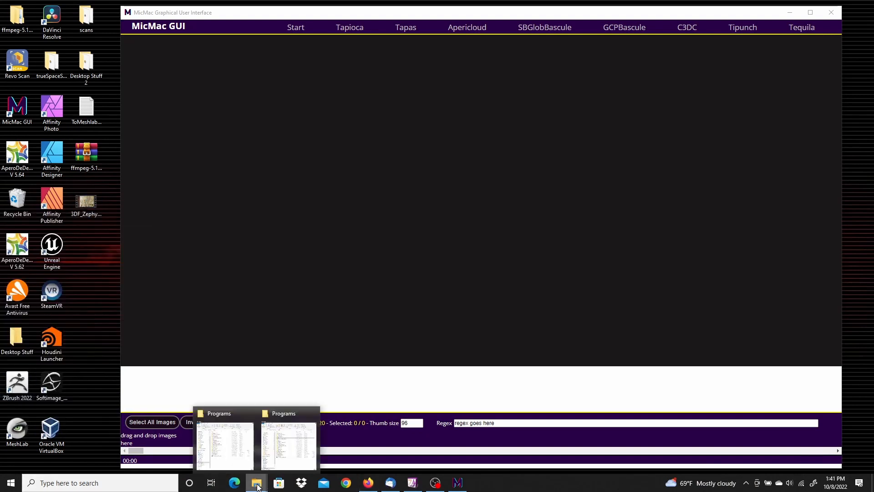
click(252, 455)
click(502, 108)
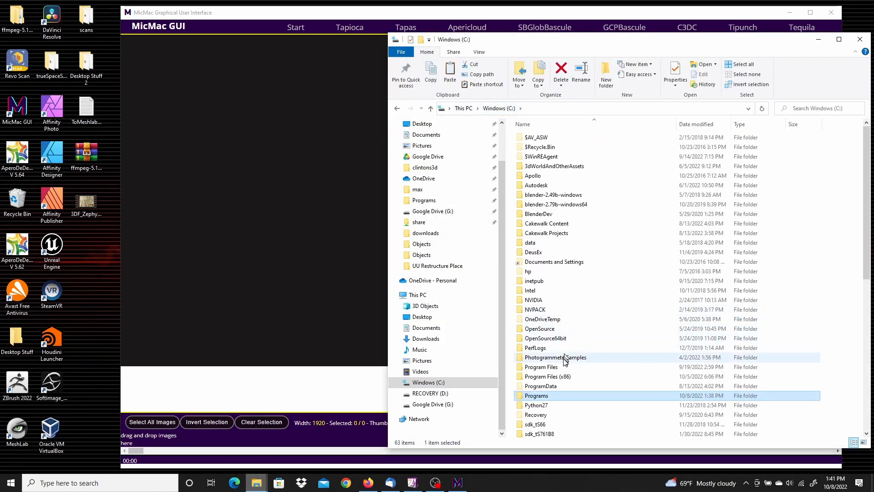
double_click(564, 359)
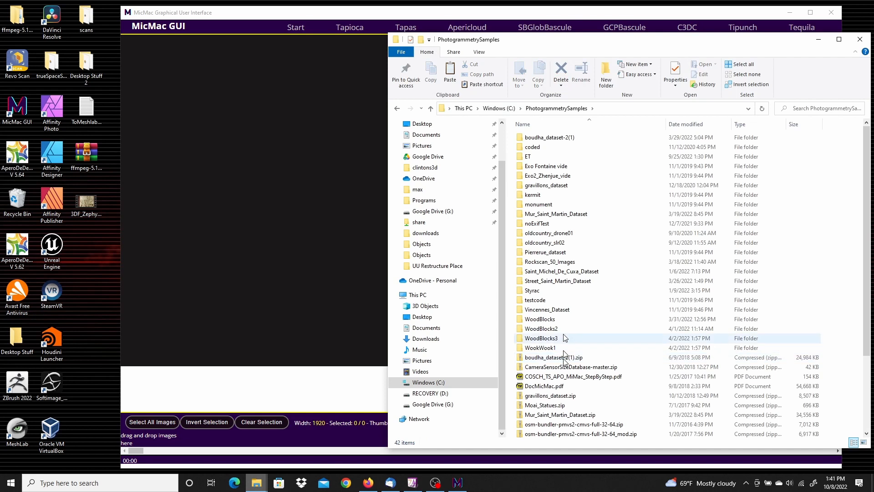
click(450, 72)
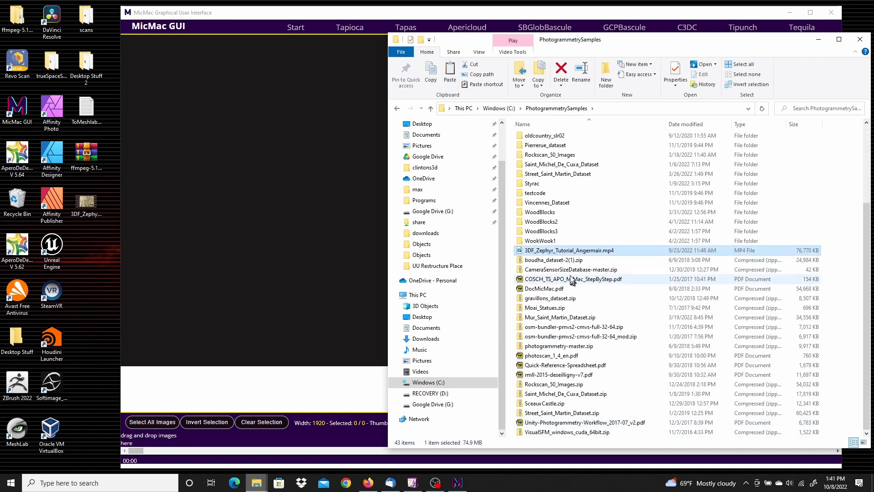
Step: Play 3DF_Zephyr_Tutorial_Angermair.mp4 in VLC media player to review the footage, and close the player
right_click(521, 254)
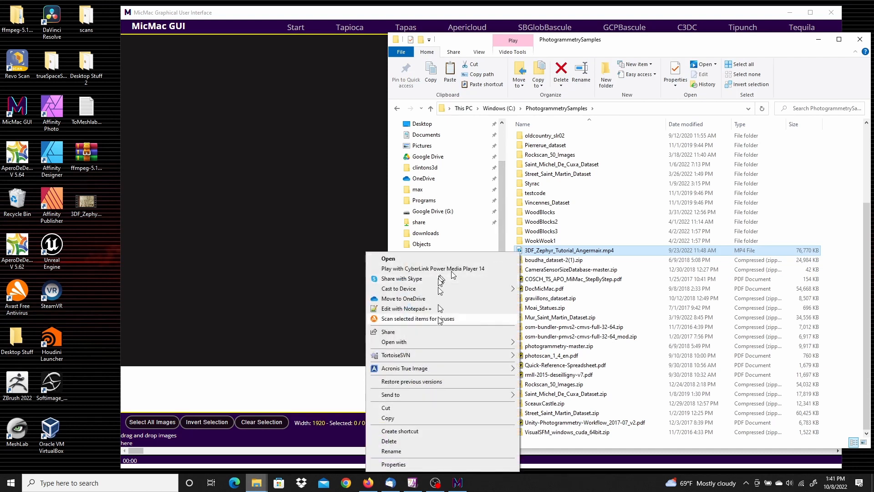
mouse_move(436, 342)
click(576, 374)
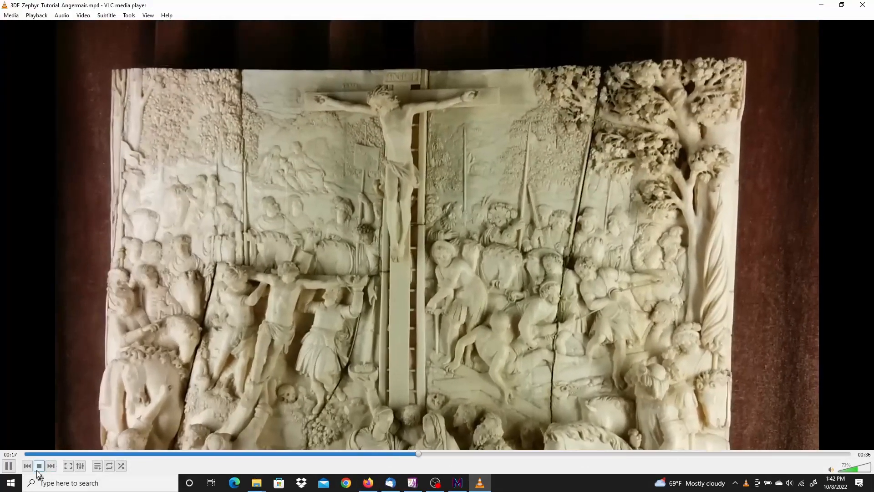
click(38, 468)
click(863, 5)
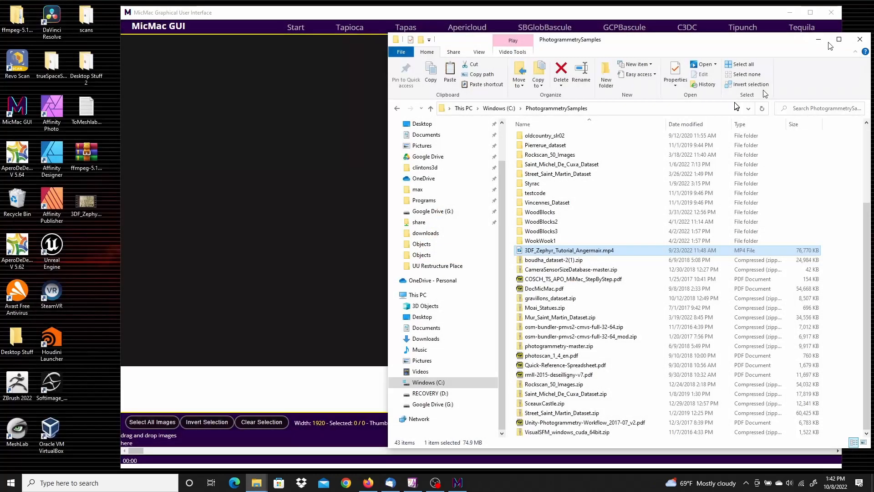
Step: Check the length, frame size and frame rate in the Angermair video's file properties
right_click(599, 253)
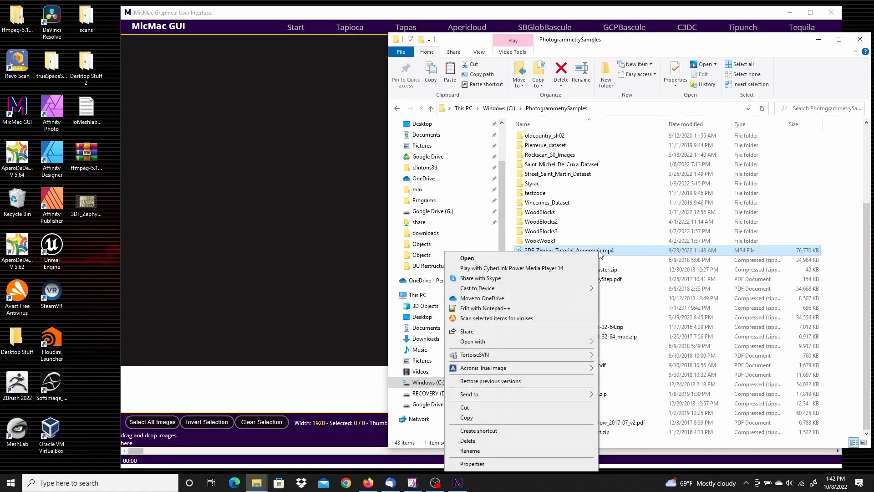
click(496, 464)
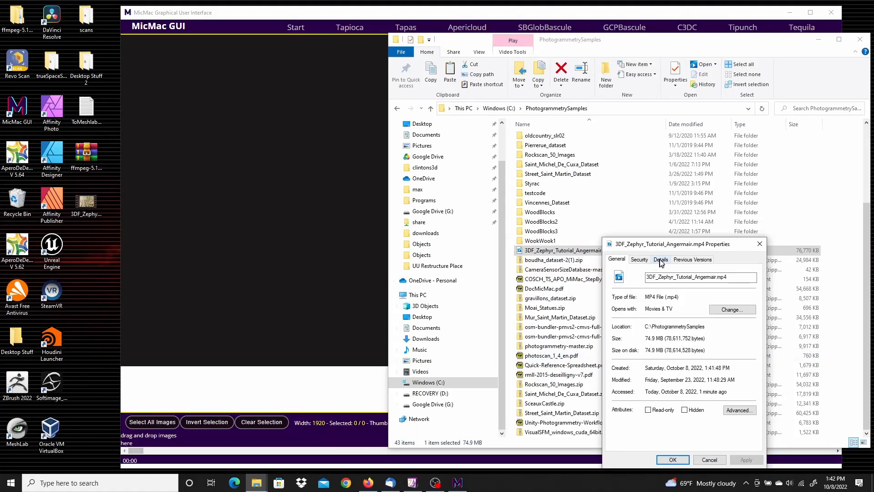
click(661, 260)
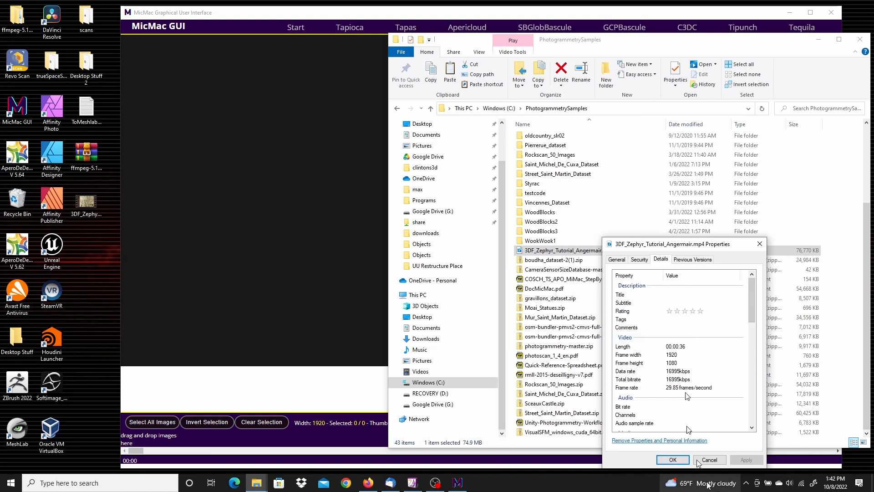
click(711, 463)
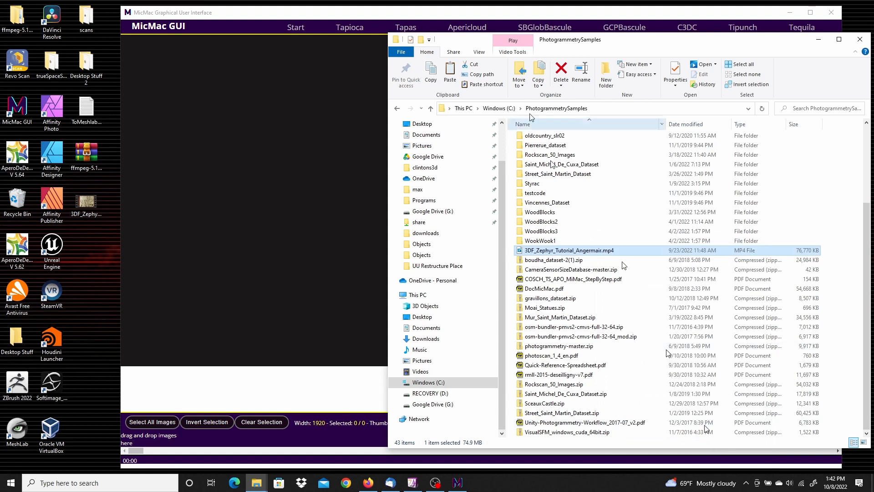
Step: Switch to MicMac GUI and extract images from C:\PhotogrammetrySamples\3DF_Zephyr_Tutorial_Angermair.mp4 at 1 frame per second, closing the output log
click(273, 94)
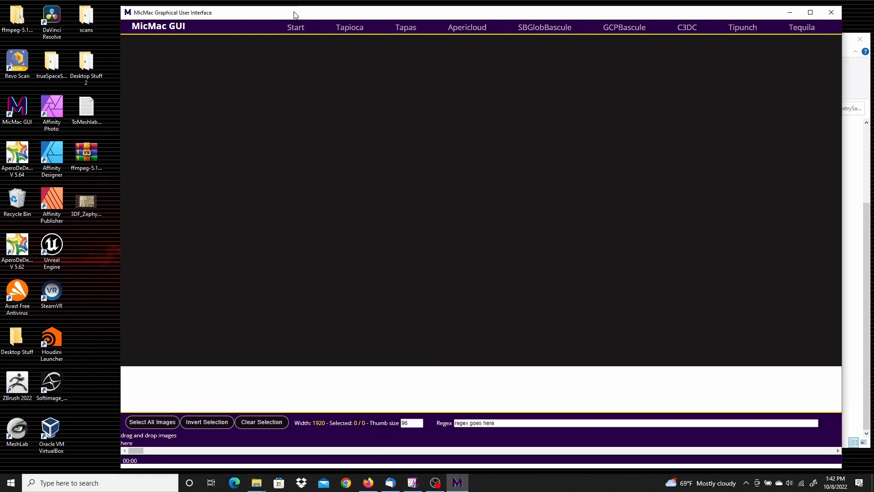
click(297, 27)
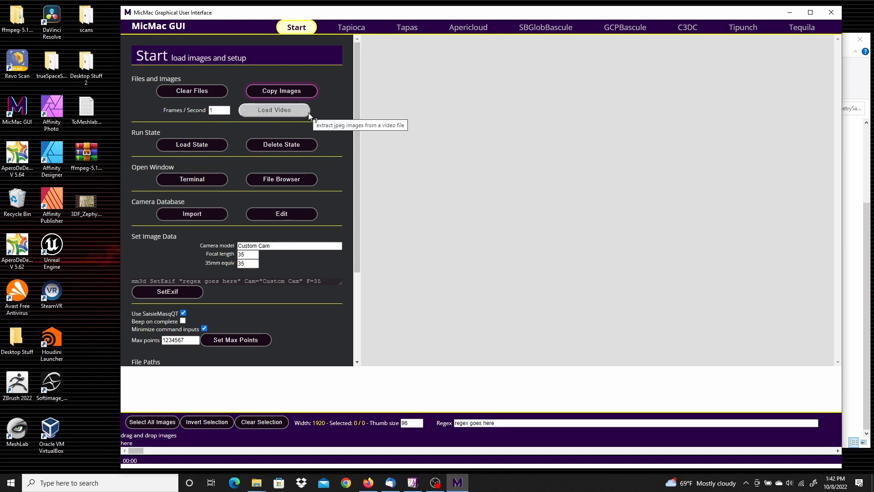
click(275, 110)
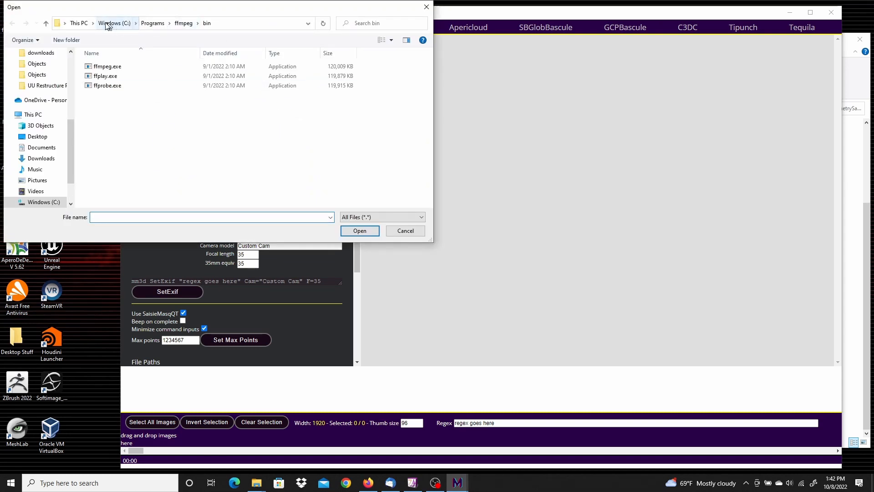
click(107, 24)
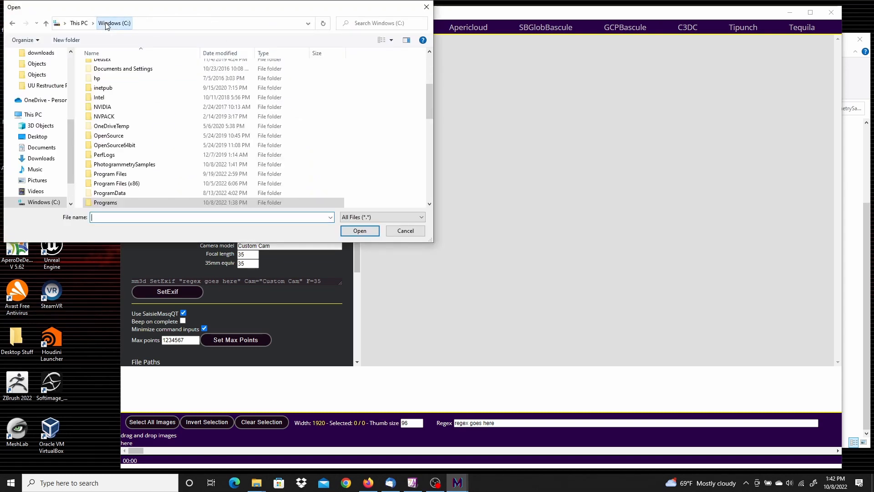
double_click(132, 165)
scroll(157, 117, down, 1)
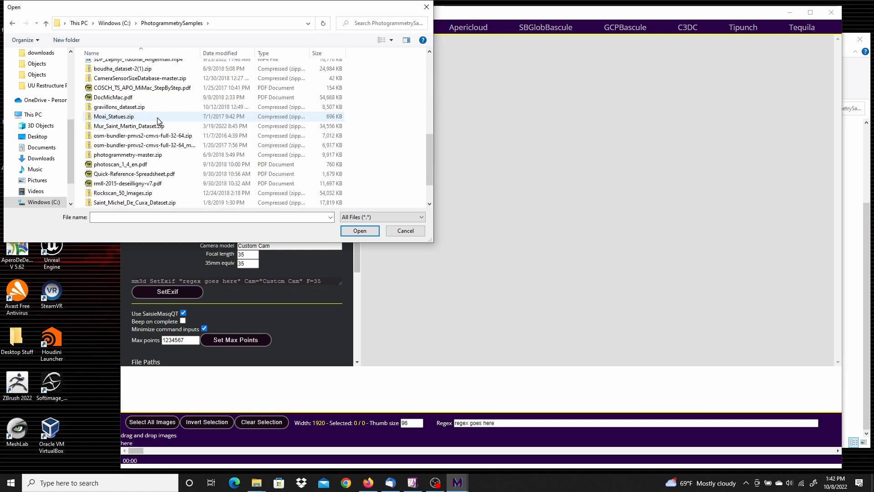
scroll(157, 118, up, 1)
click(130, 85)
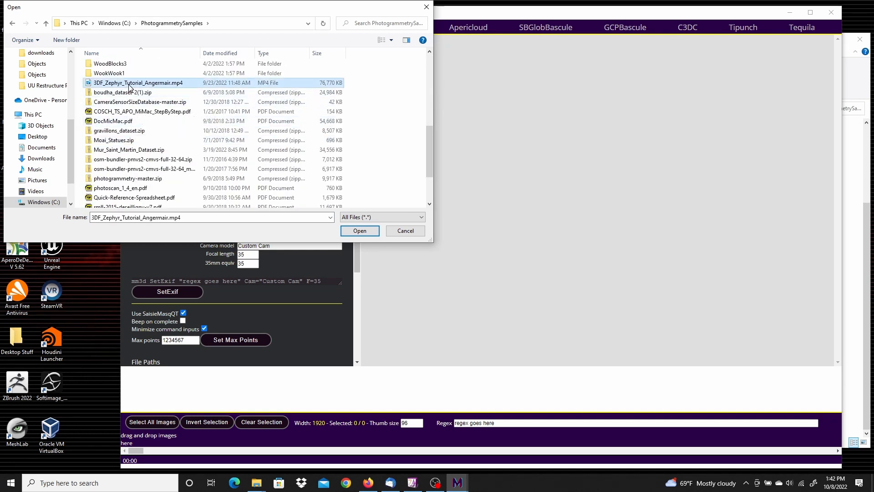
click(354, 231)
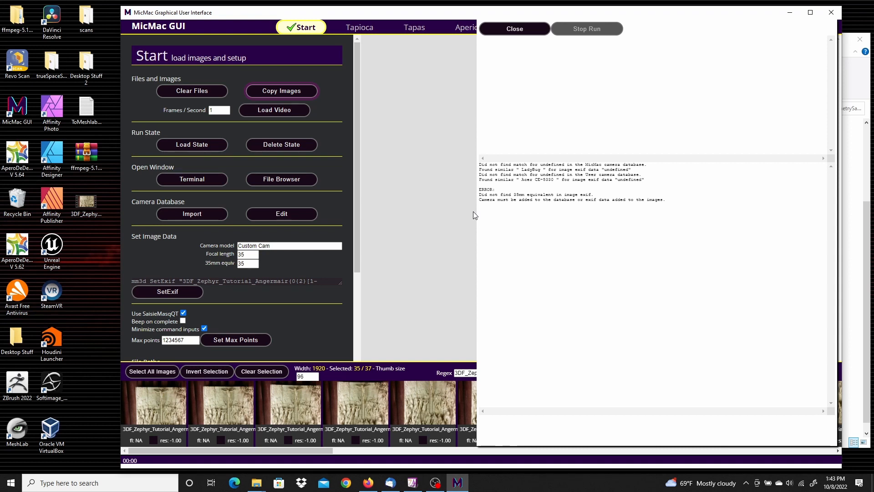
click(506, 33)
click(520, 29)
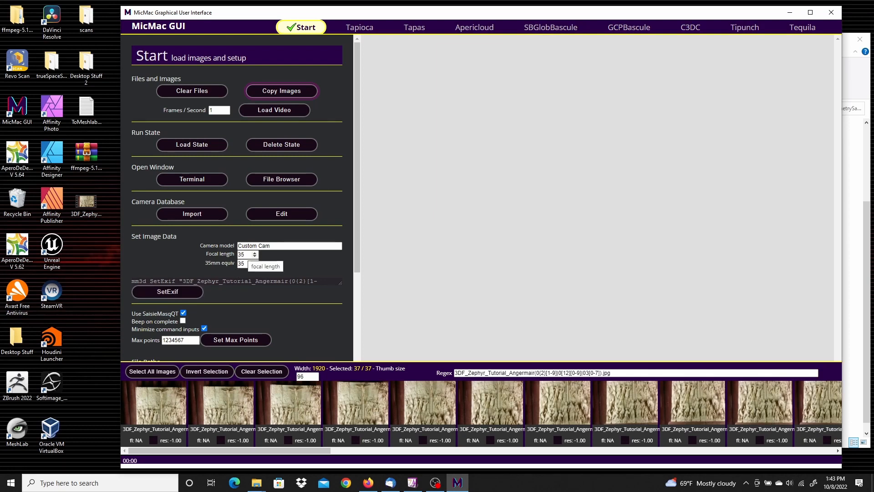
Step: Write EXIF data to all extracted images with camera model Custom Cam, focal length 35 and 35mm equivalent 35
click(184, 293)
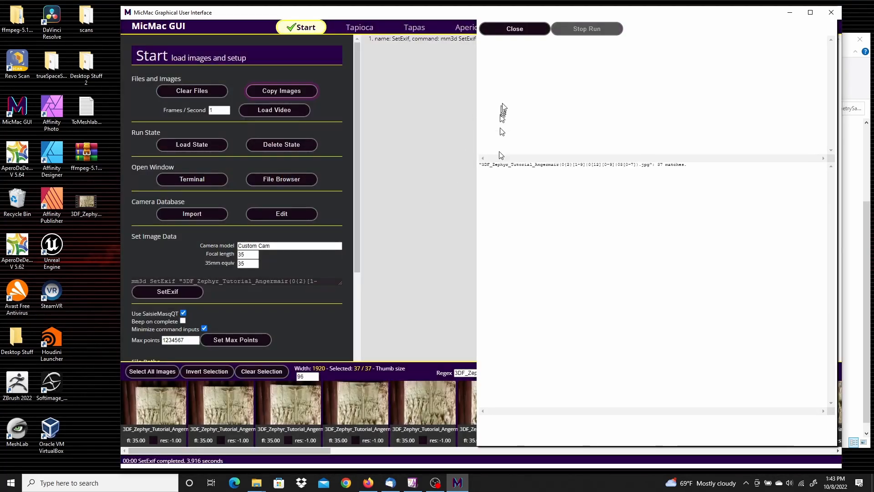
click(516, 30)
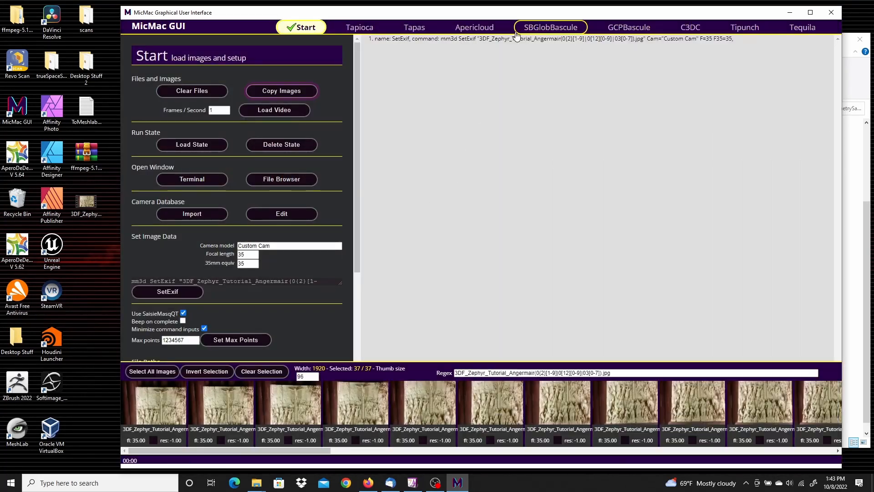
Step: Run Tapioca tie point matching on all images in All mode with image size 960 and scale 0.5, and close the output log
click(368, 32)
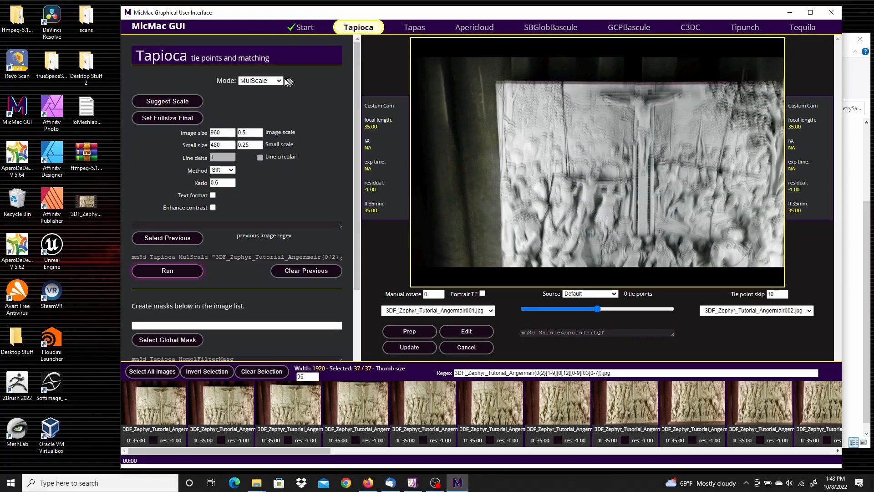
click(270, 81)
click(259, 89)
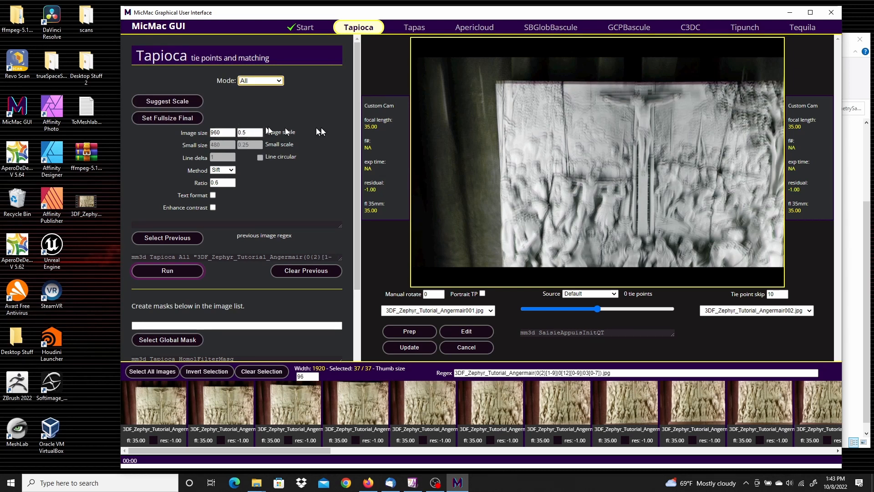
click(170, 271)
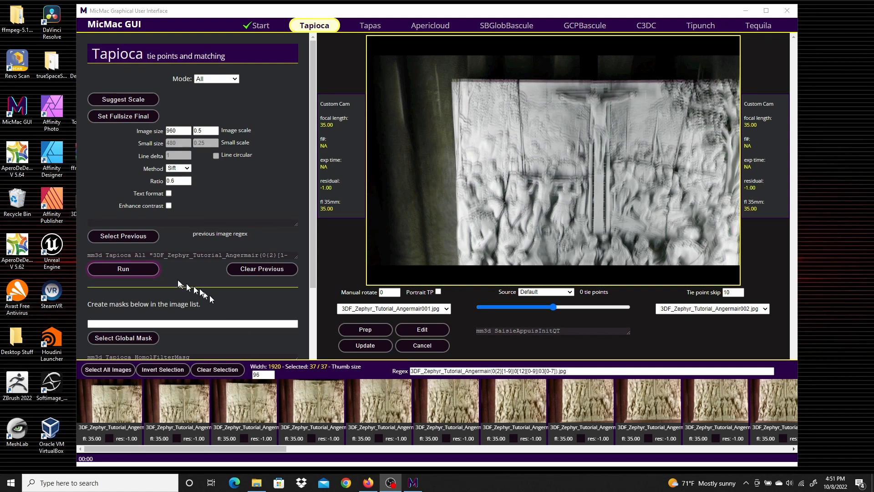
click(124, 268)
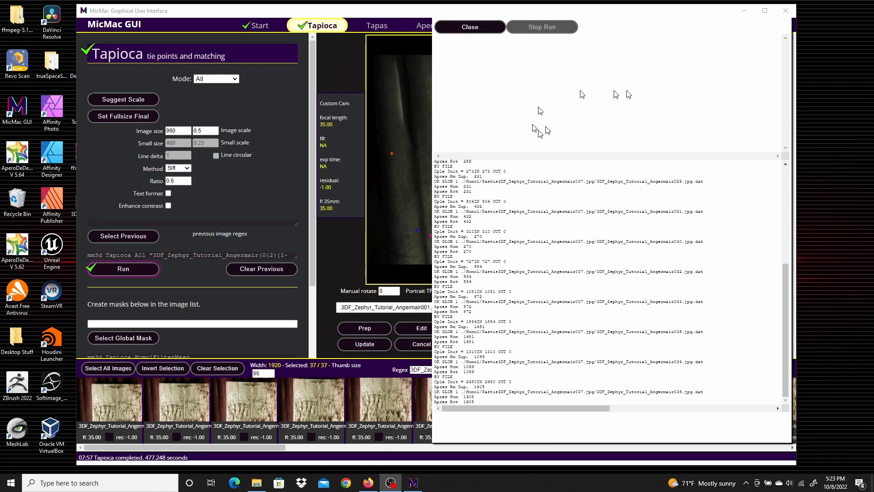
click(473, 28)
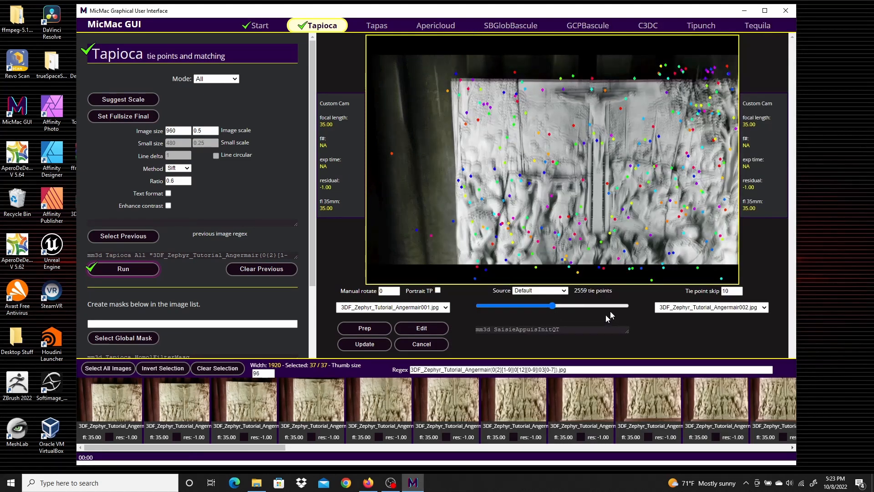
Step: Inspect the tie points between image 001 and images 003, 006 and 012, and between images 008 and 012
click(765, 308)
click(746, 332)
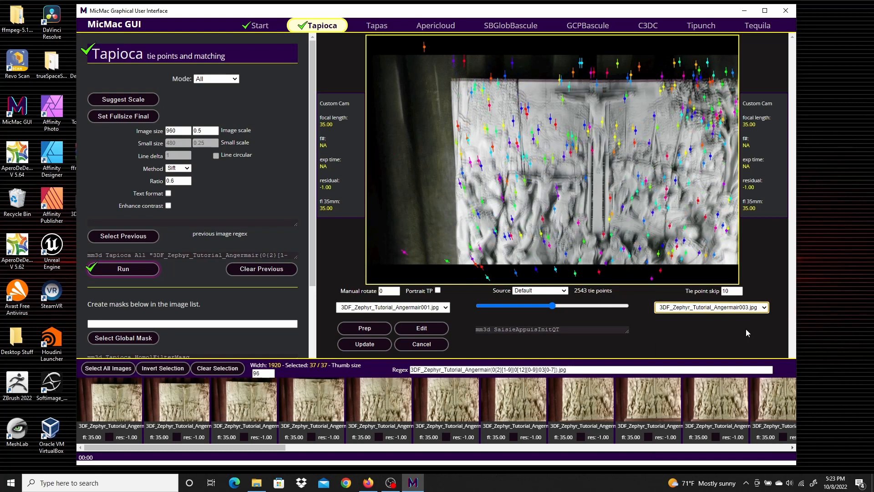
click(764, 308)
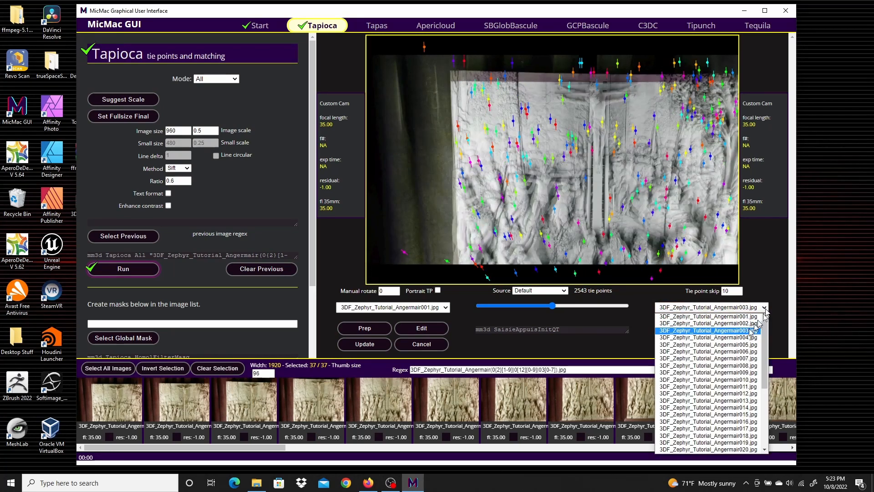
click(736, 352)
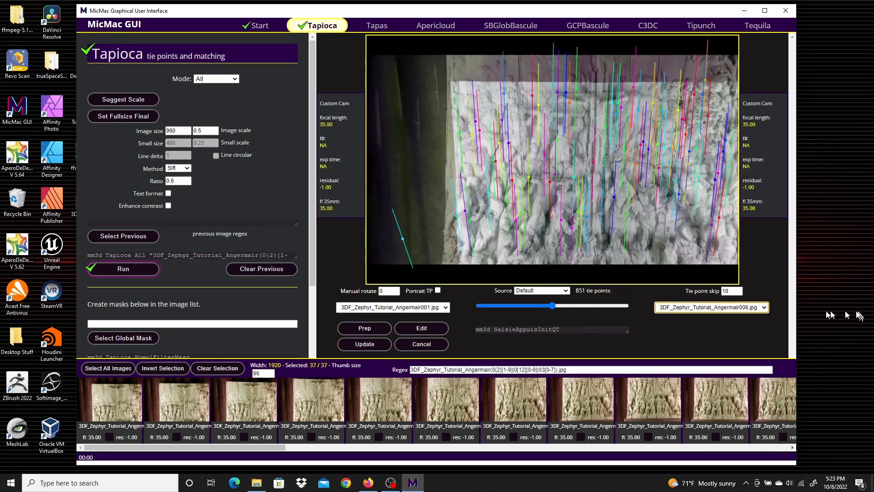
click(765, 308)
click(707, 396)
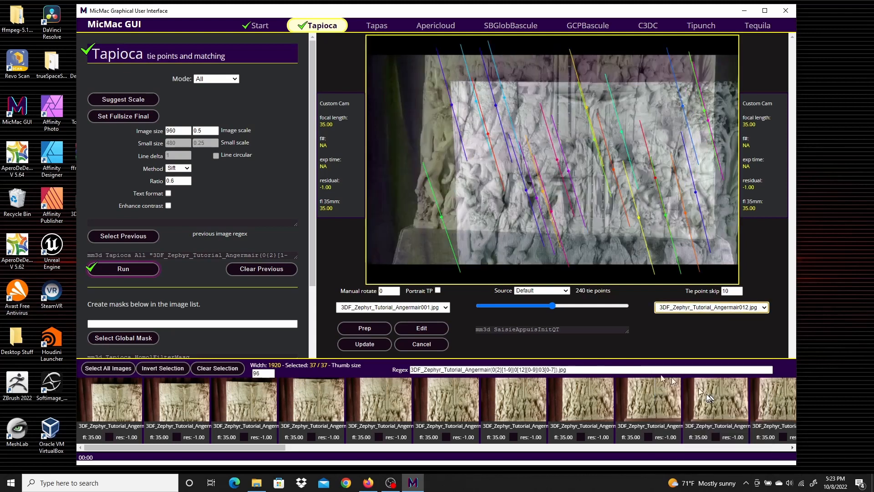
click(445, 307)
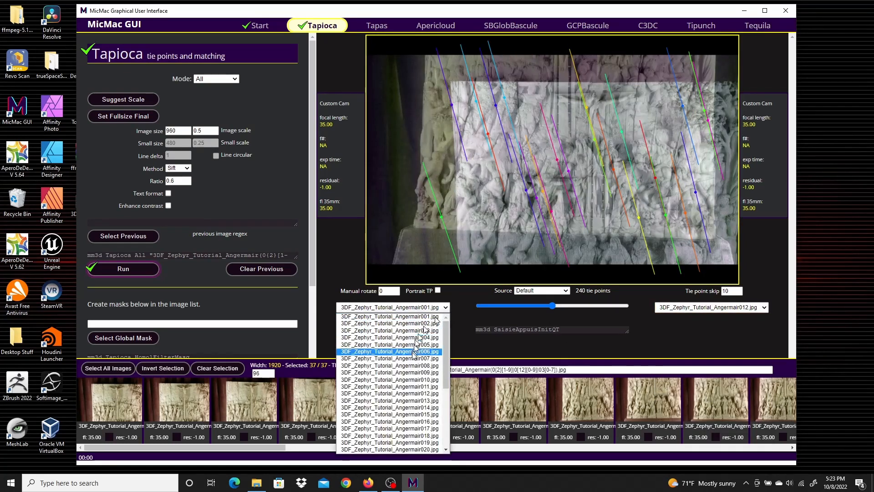
click(417, 365)
mouse_move(541, 305)
mouse_down()
mouse_move(627, 305)
mouse_move(476, 305)
mouse_move(585, 305)
mouse_move(550, 304)
mouse_up()
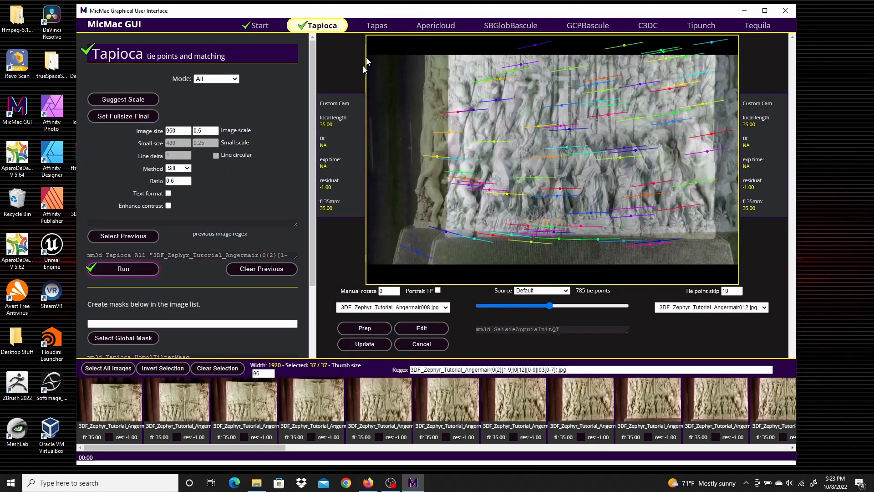
Step: Set the Tapas camera calculation mode to RadialExtended
click(377, 27)
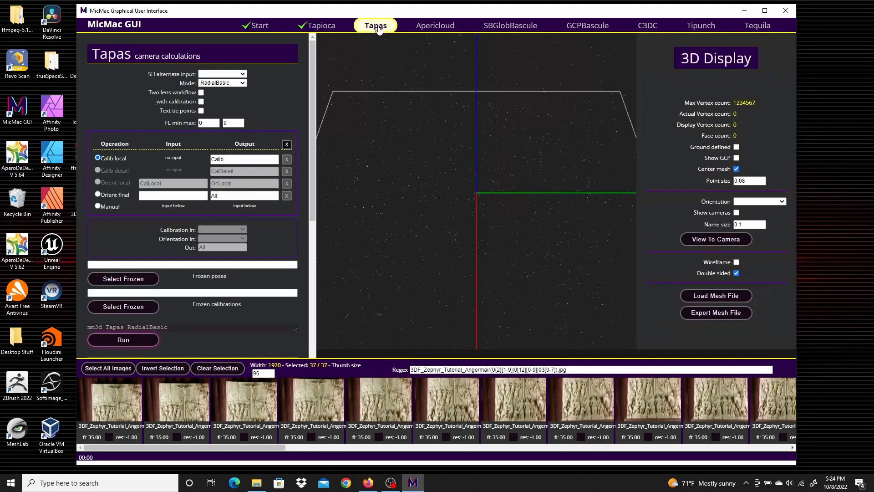
click(244, 86)
click(229, 109)
Step: Select only images 002, 004, 006 and 008 and run the Tapas local calibration with output Calib
click(219, 369)
click(174, 406)
click(314, 412)
click(439, 410)
click(570, 417)
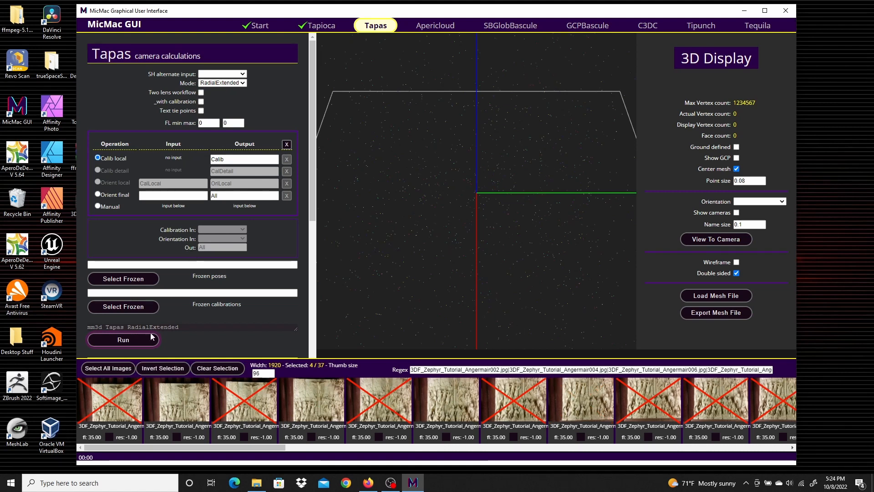
click(136, 338)
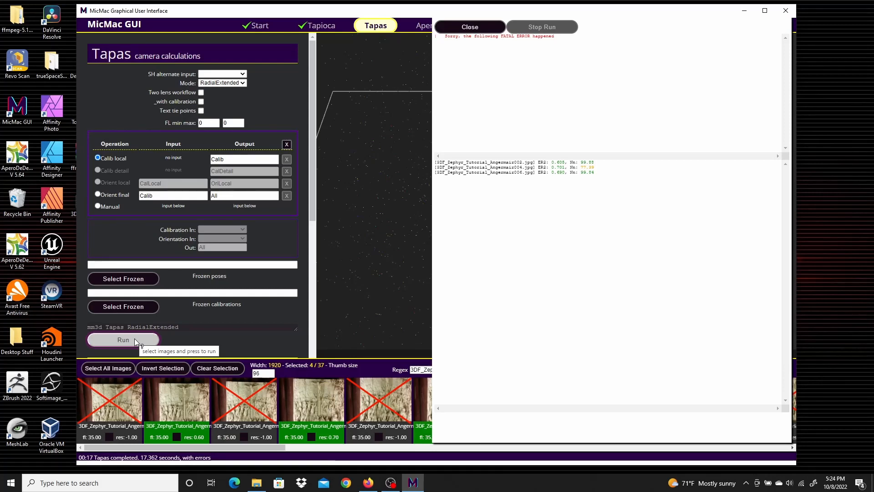
Step: Add image 010 to the selected images, rerun the Tapas local calibration in RadialExtended mode, and close the output log
click(481, 27)
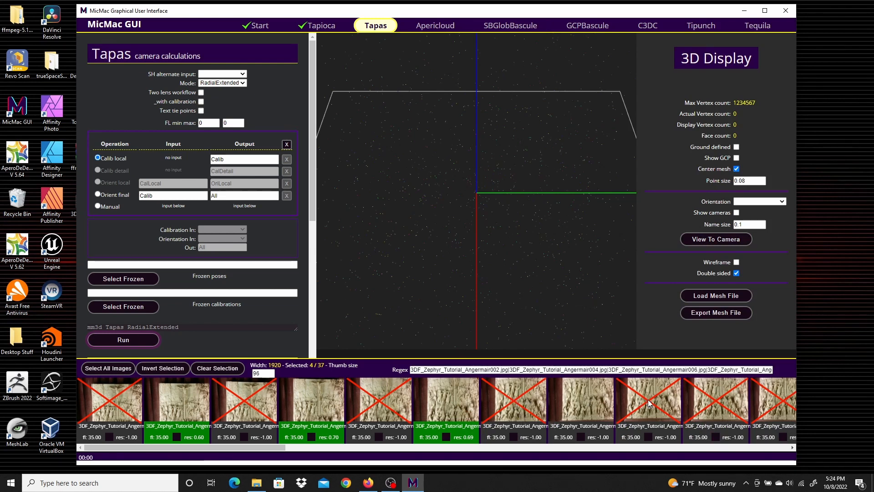
click(718, 402)
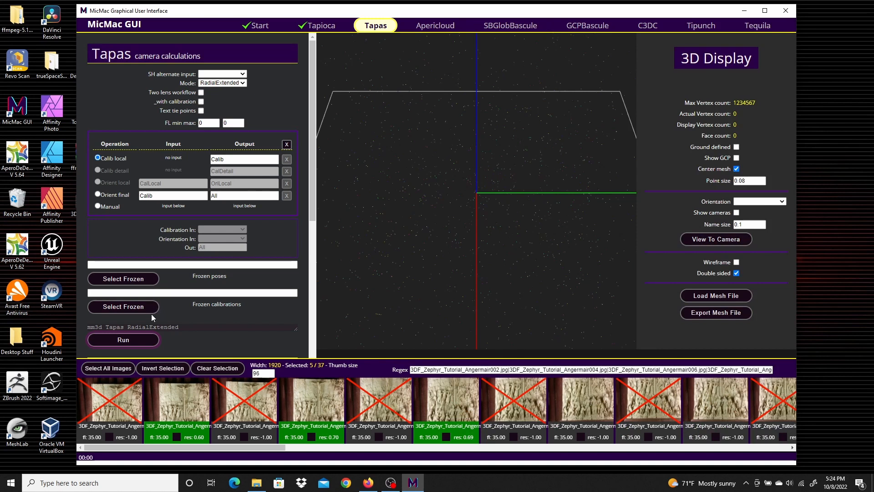
click(119, 340)
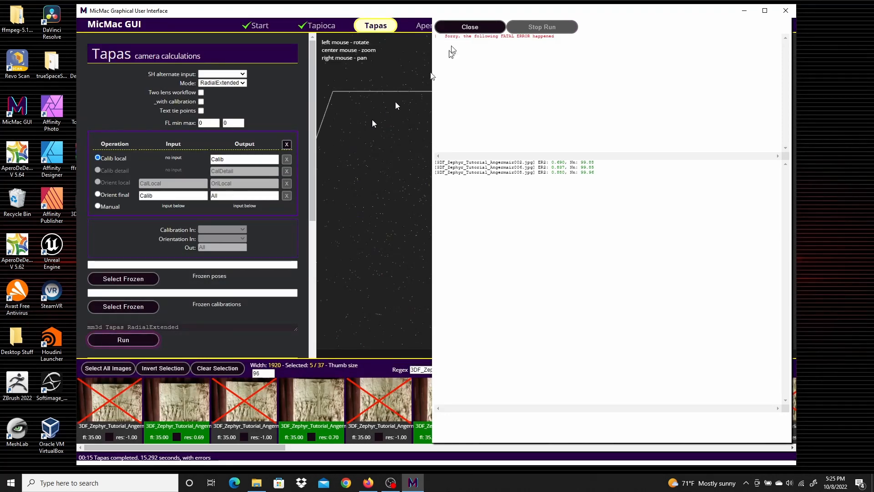
click(458, 27)
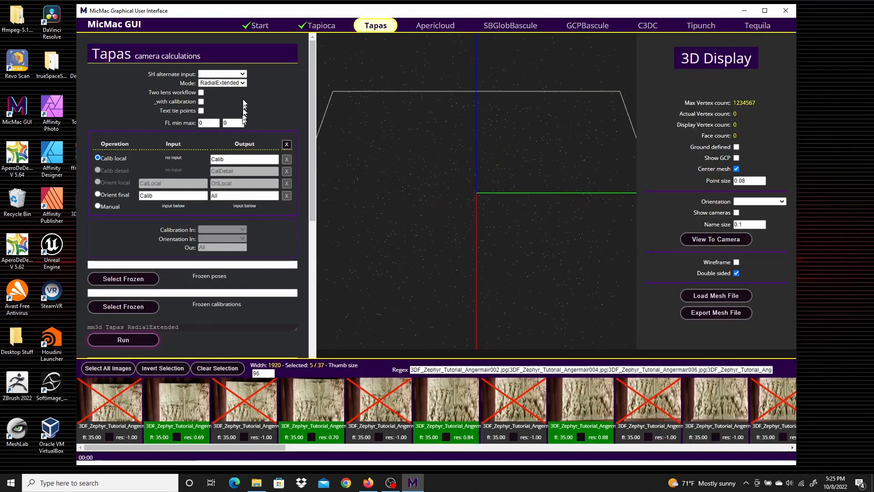
Step: Set the Tapas mode to RadialBasic, run the local calibration on the five selected images, and close the output log
click(242, 82)
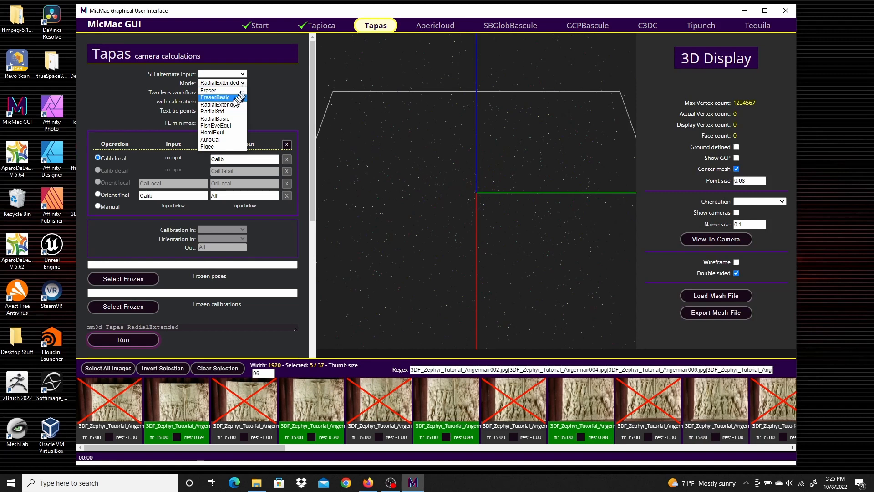
click(229, 119)
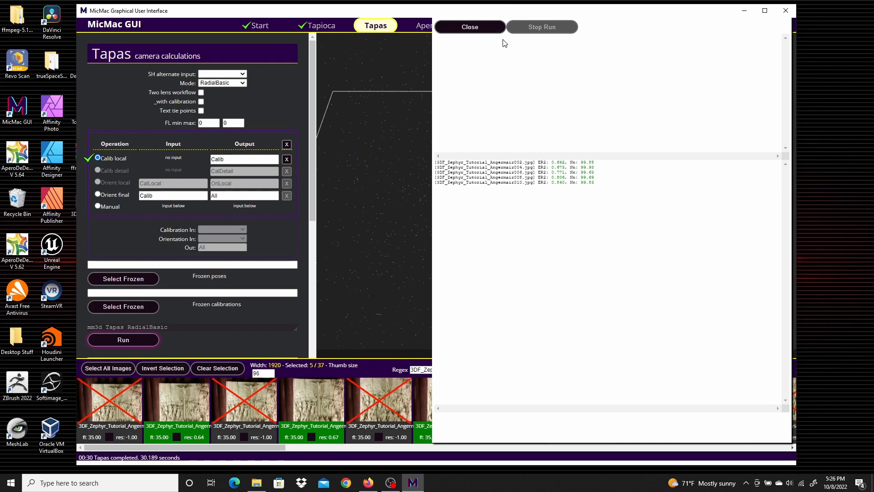
click(471, 30)
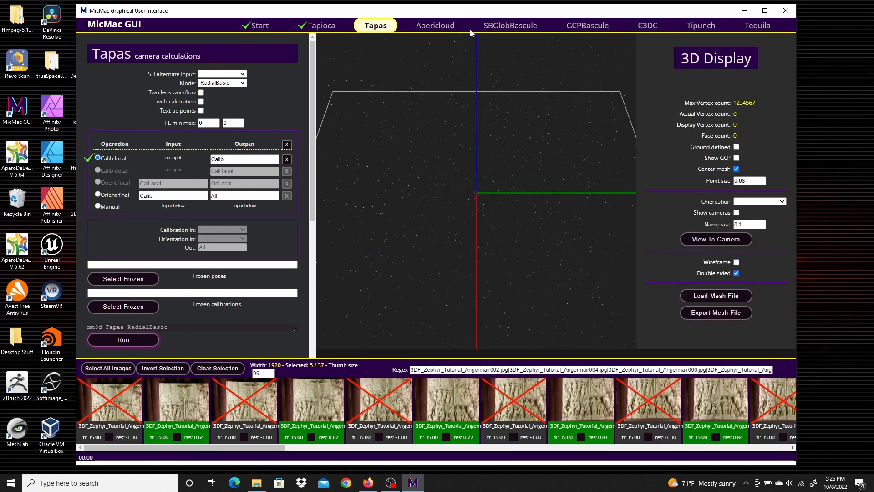
Step: Run the Tapas final orientation on all images with input Calib and output All, and close the output log
click(98, 195)
click(123, 368)
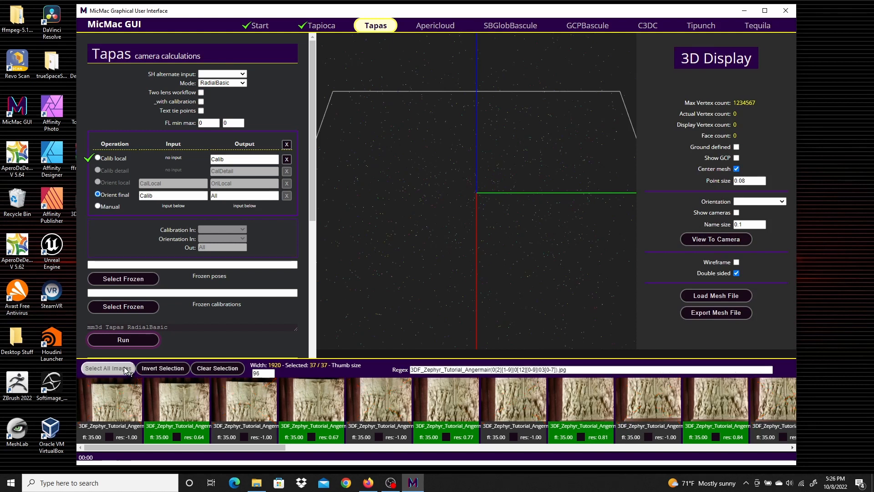
click(135, 338)
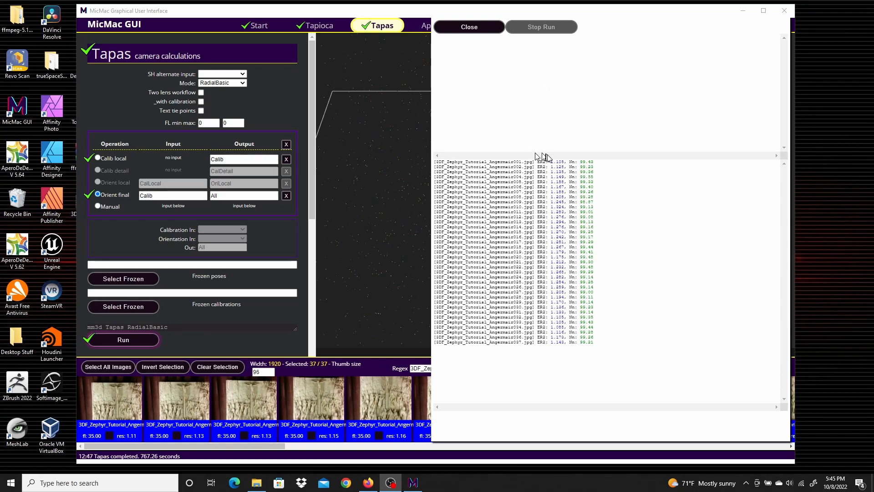
click(469, 26)
Step: Generate the AperiCloud 3D preview from orientation All with cameras included, and inspect the sparse point cloud up close and from several angles
scroll(310, 124, down, 5)
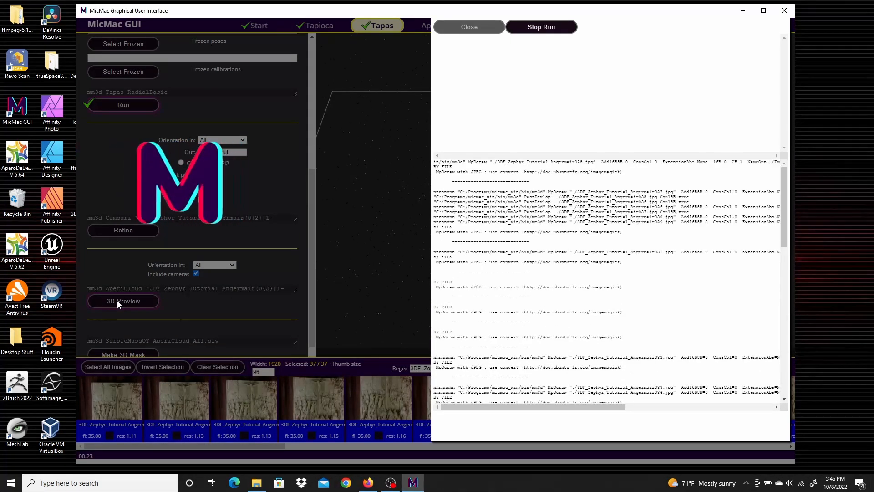
scroll(509, 235, up, 10)
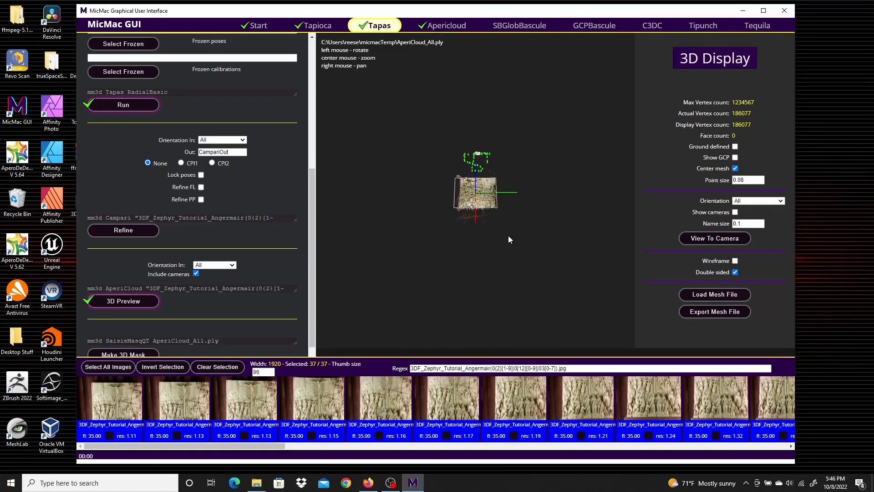
drag(560, 108, 470, 212)
scroll(470, 208, up, 5)
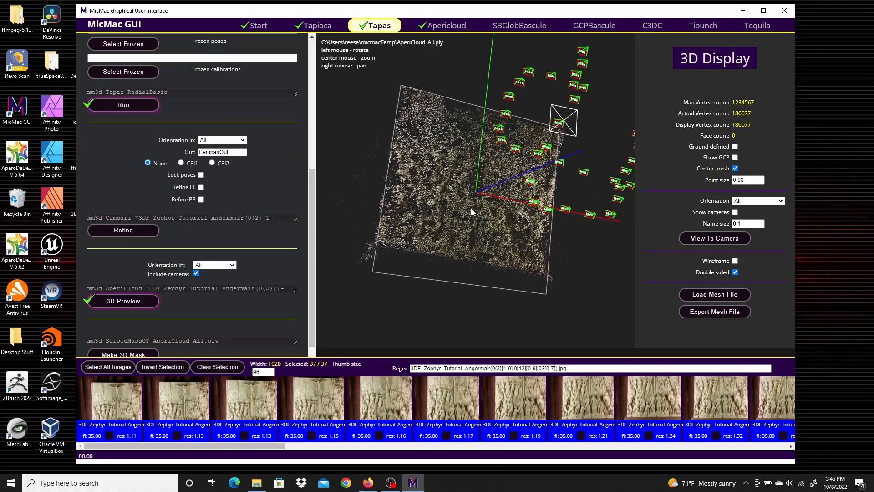
scroll(467, 218, up, 2)
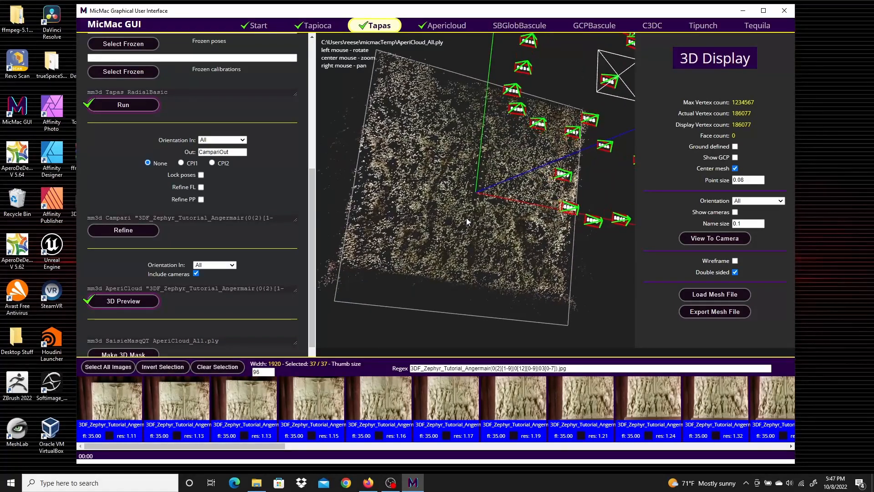
drag(448, 137, 541, 244)
scroll(543, 245, up, 2)
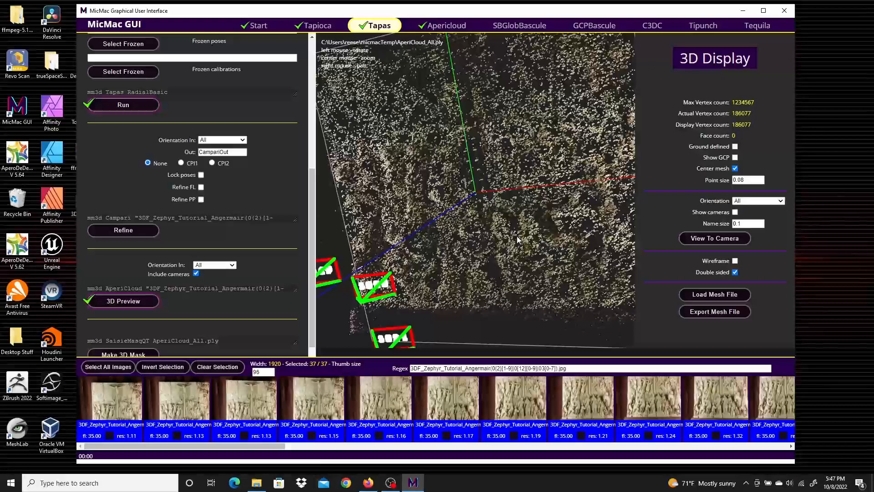
scroll(518, 237, up, 3)
drag(488, 200, 519, 213)
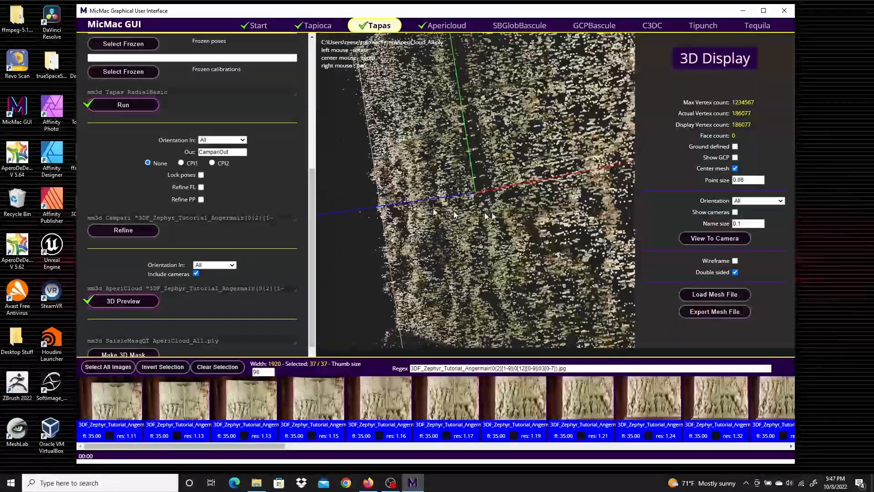
scroll(519, 213, down, 2)
Step: Compute the C3DC dense point cloud in MicMac mode with orientation All, and close the output log
click(652, 25)
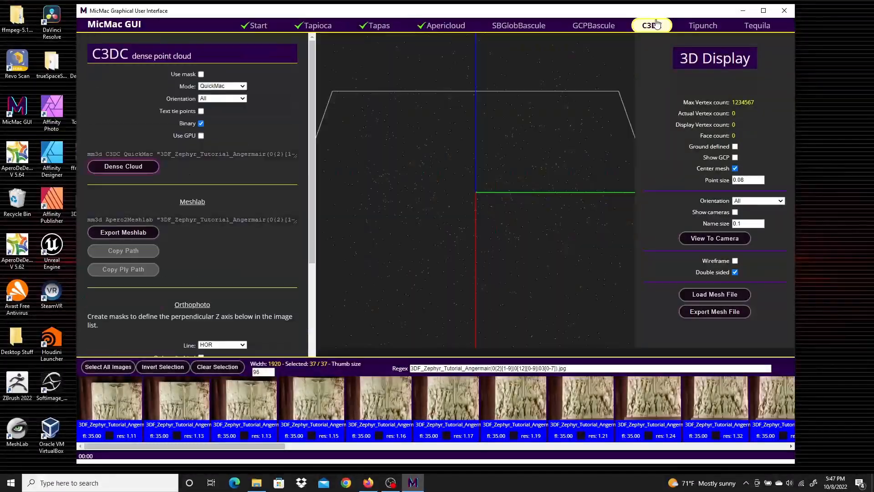
click(204, 86)
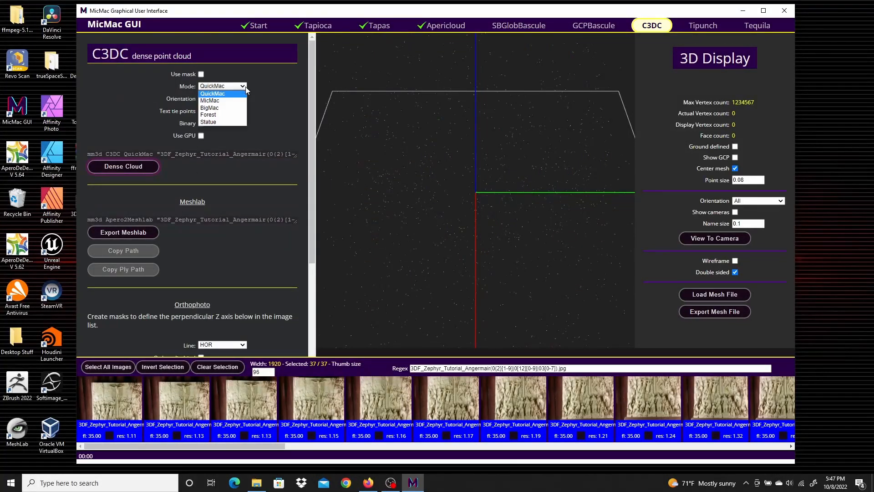
click(209, 101)
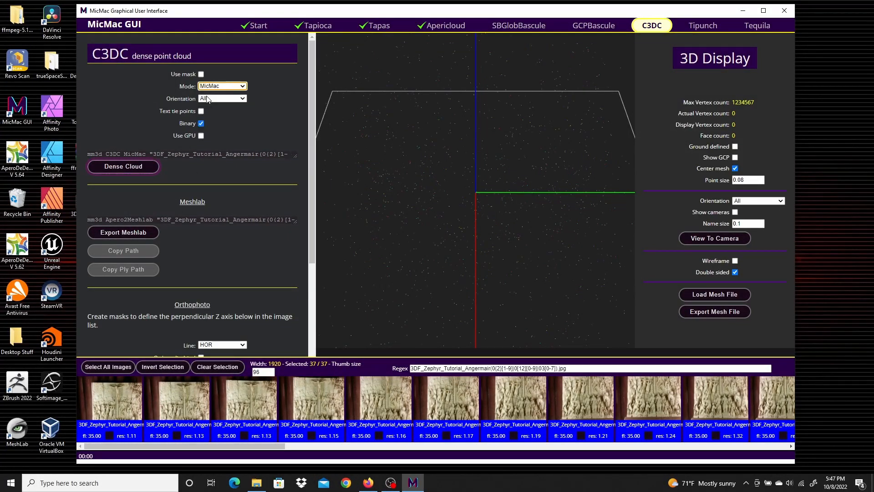
click(113, 167)
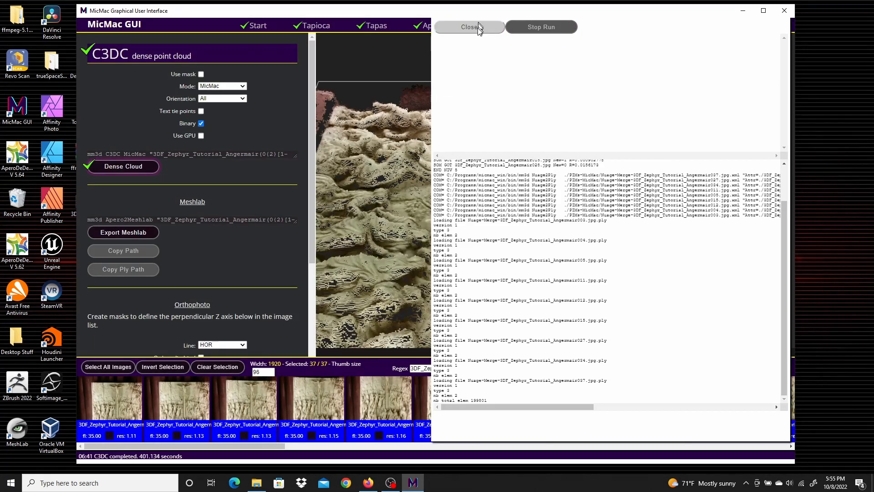
click(480, 29)
Step: Examine the dense point cloud of the carved relief from several angles, checking surface detail and gaps
drag(428, 156, 486, 214)
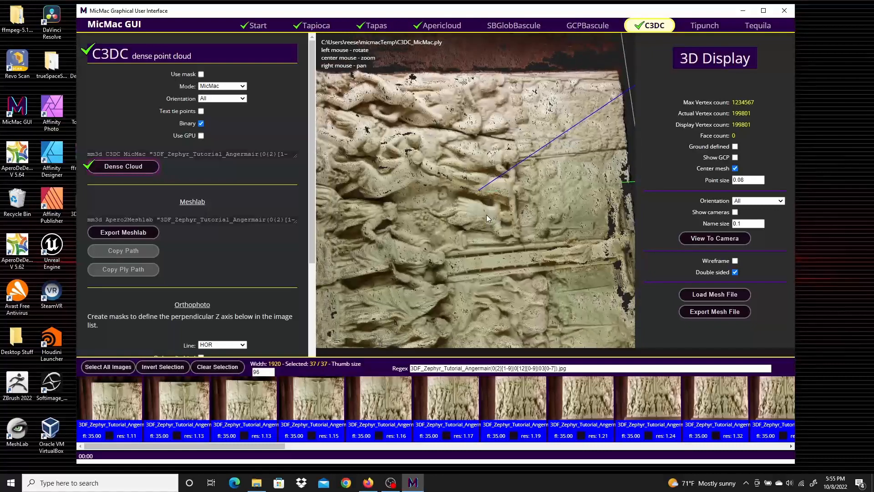
scroll(486, 215, down, 6)
drag(503, 287, 455, 137)
drag(551, 250, 471, 149)
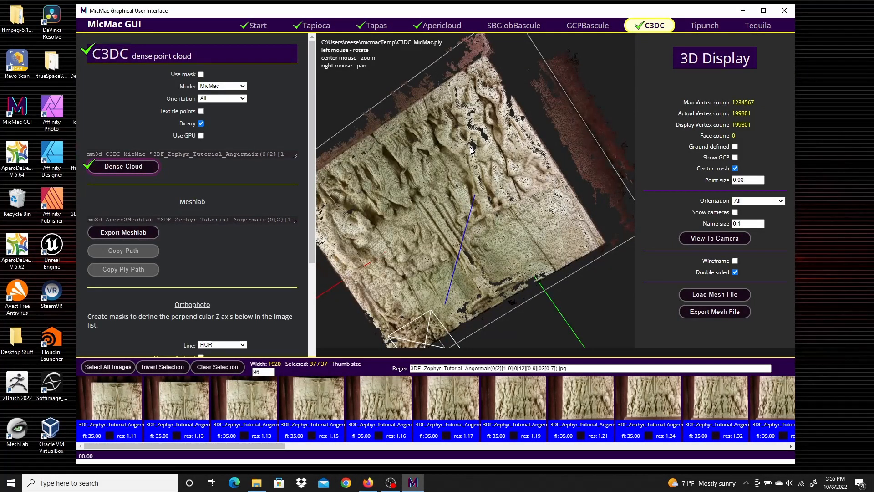
drag(449, 143, 525, 108)
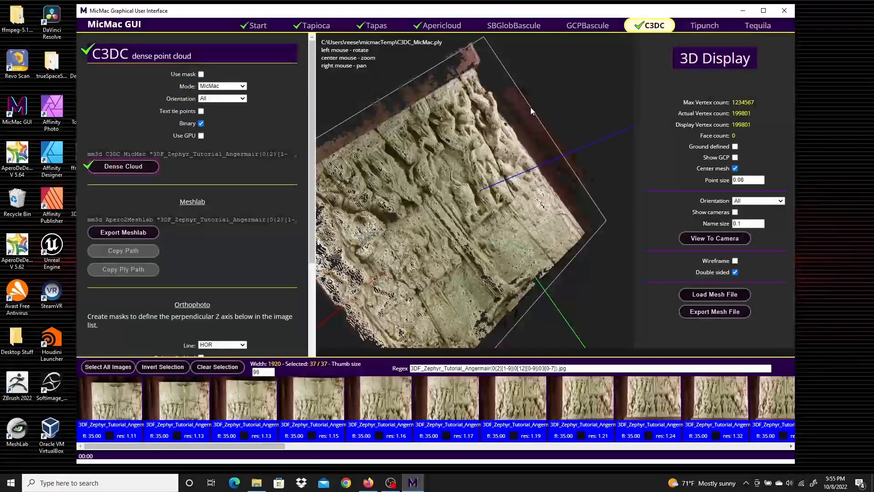